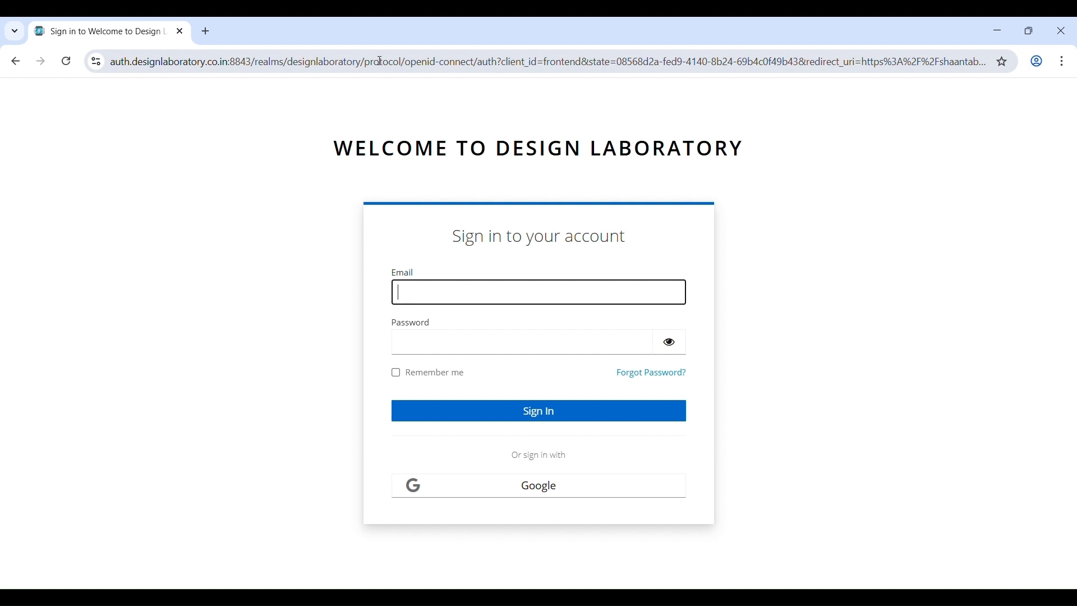
- Sign in to Design Laboratory with the Google account
{"action": "key", "text": "alt+Tab"}
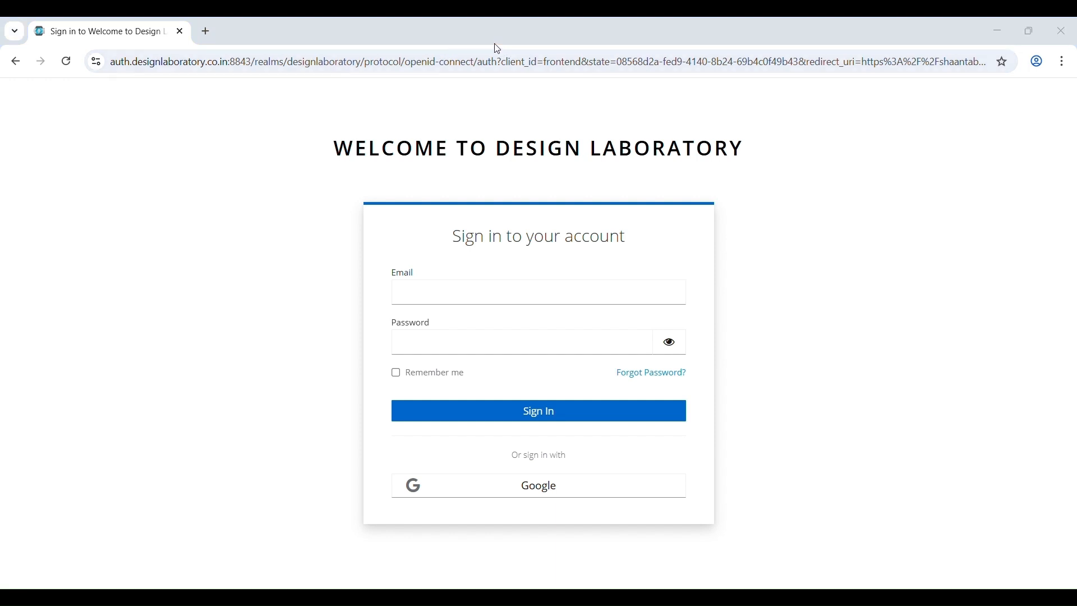
{"action": "key", "text": "alt+Tab"}
{"action": "left_click", "coordinate": [547, 494]}
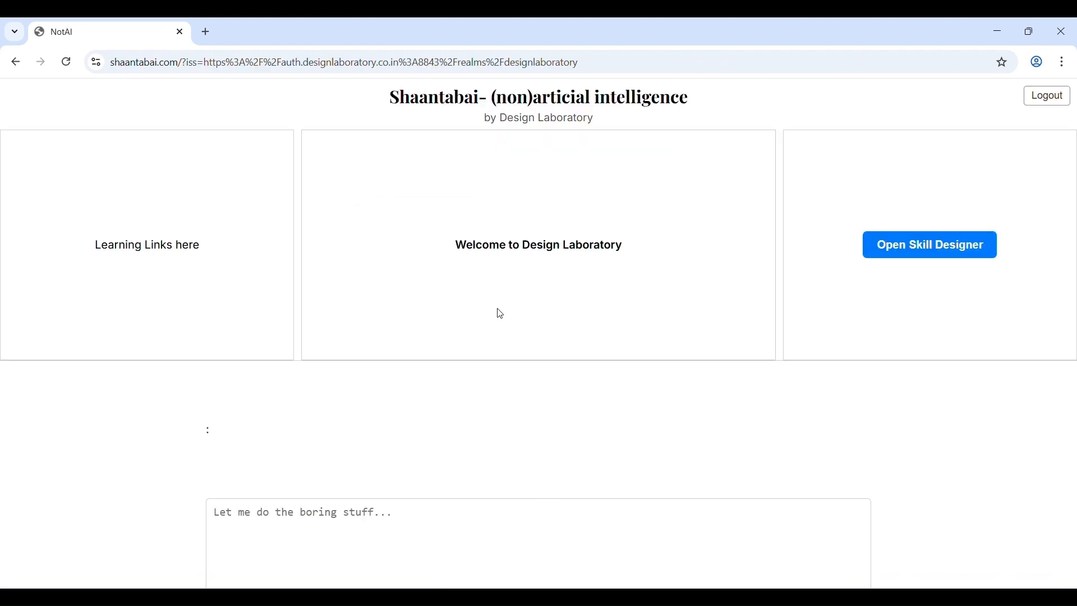
- Ask Shaantabai "how to fix a car" and read through the response
{"action": "left_click", "coordinate": [426, 535]}
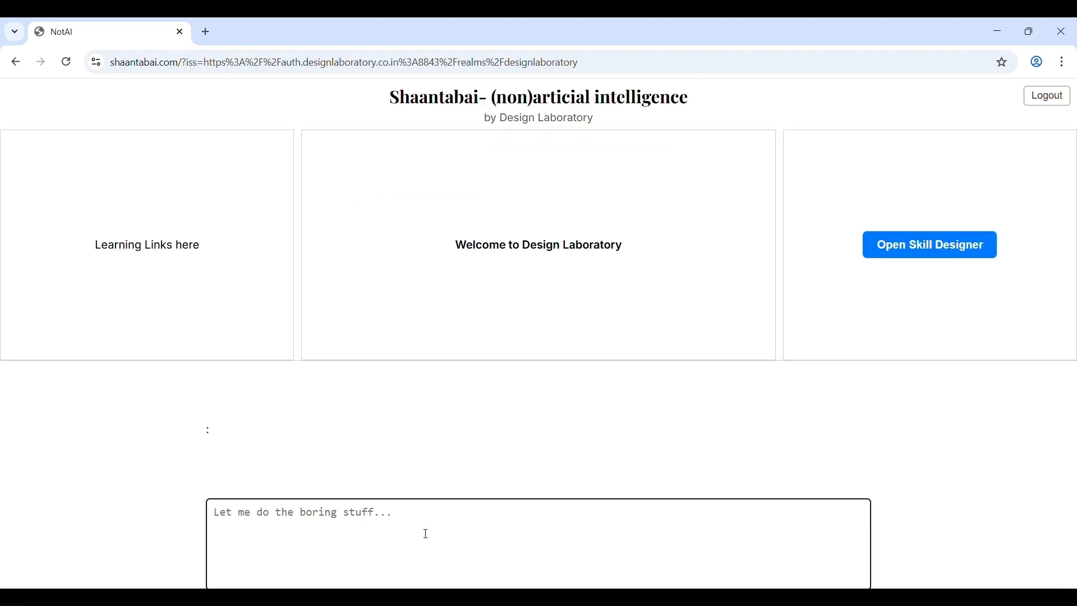
{"action": "type", "text": "how to fix"}
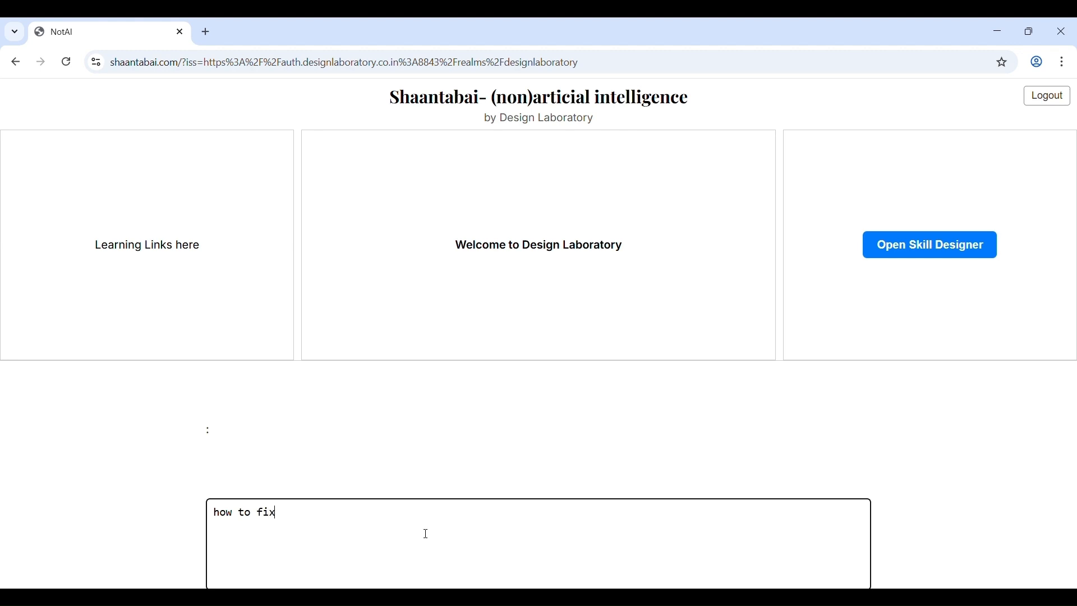
{"action": "type", "text": " a ca"}
{"action": "key", "text": "Return"}
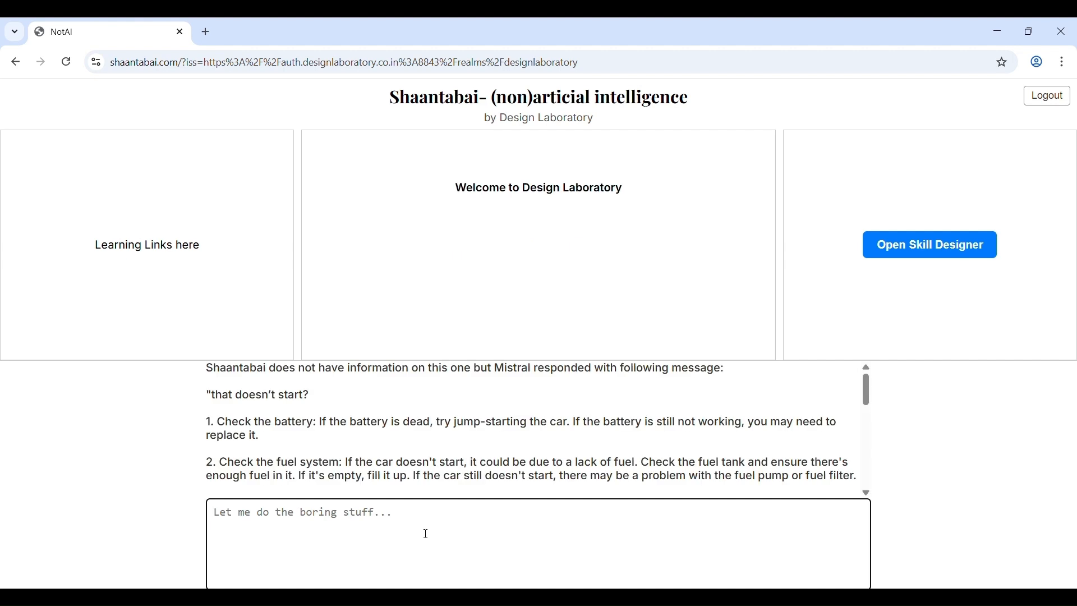
{"action": "scroll", "coordinate": [588, 431], "scroll_direction": "down", "scroll_amount": 6}
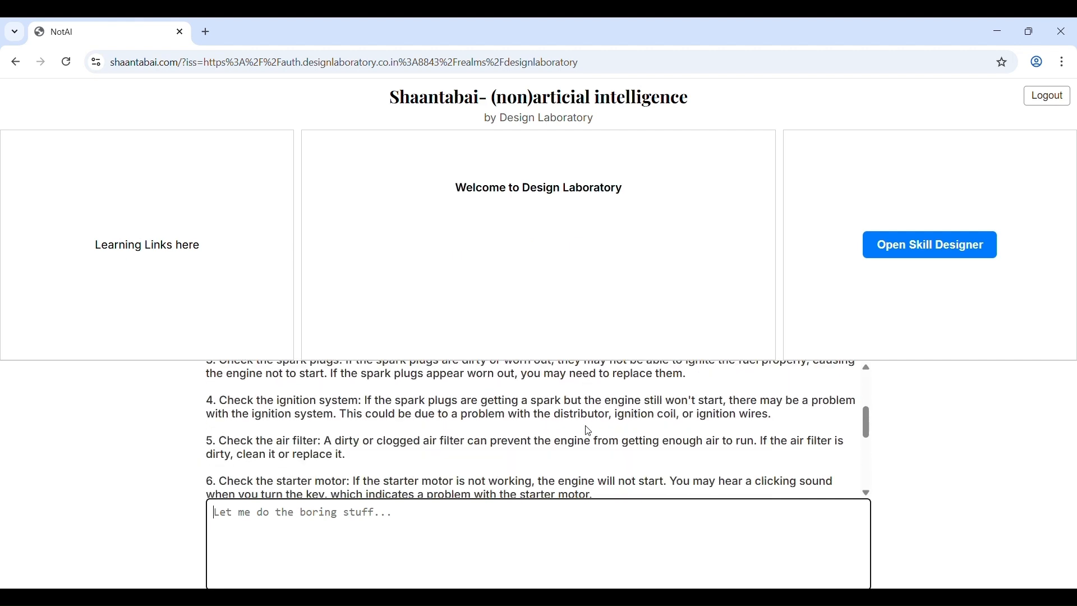
{"action": "scroll", "coordinate": [588, 432], "scroll_direction": "up", "scroll_amount": 6}
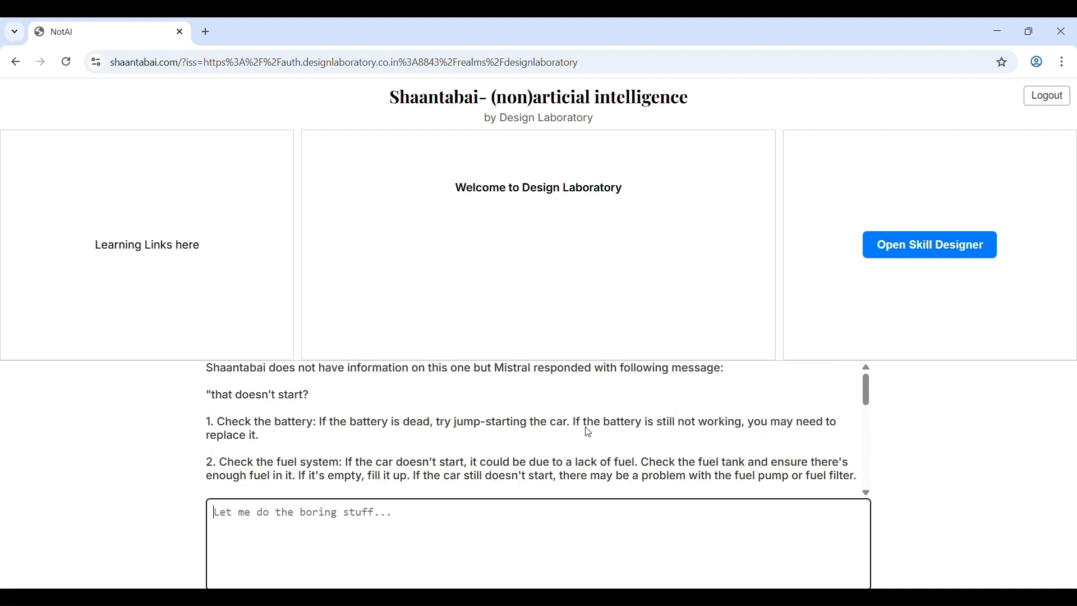
- Open the Skill Designer and generate a single skill about verifying the exact nature of a car issue, such as starting, cranking, acceleration or gears
{"action": "left_click", "coordinate": [940, 247]}
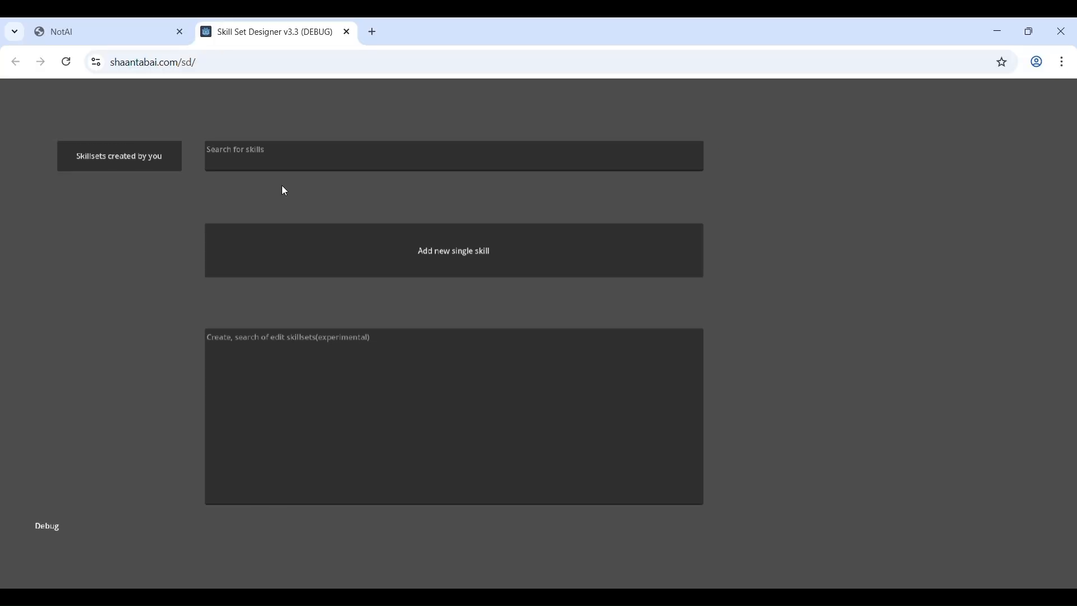
{"action": "left_click", "coordinate": [493, 256]}
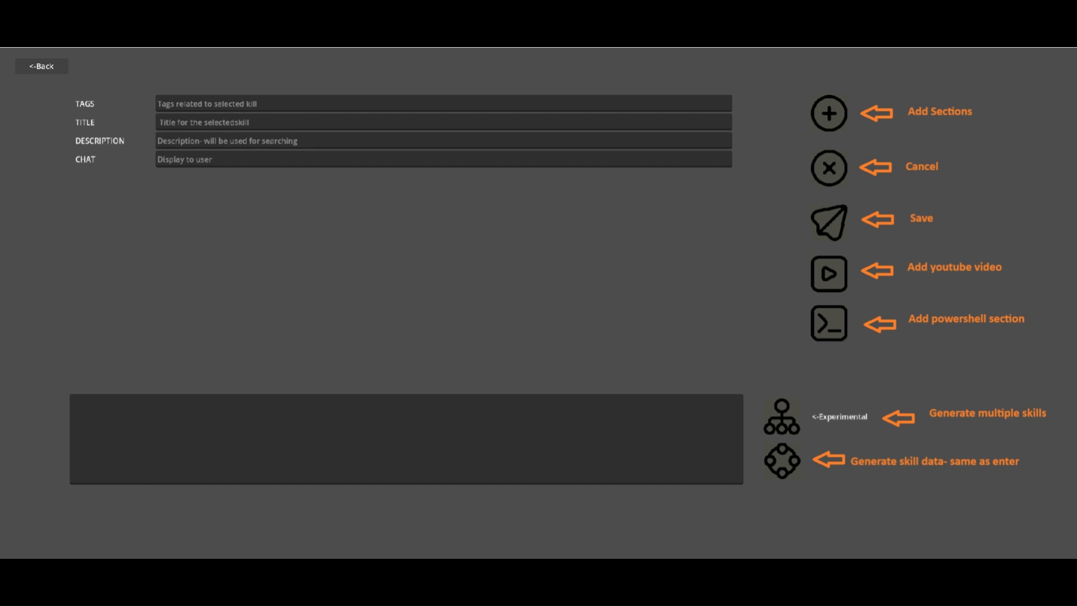
{"action": "type", "text": "issue is wit"}
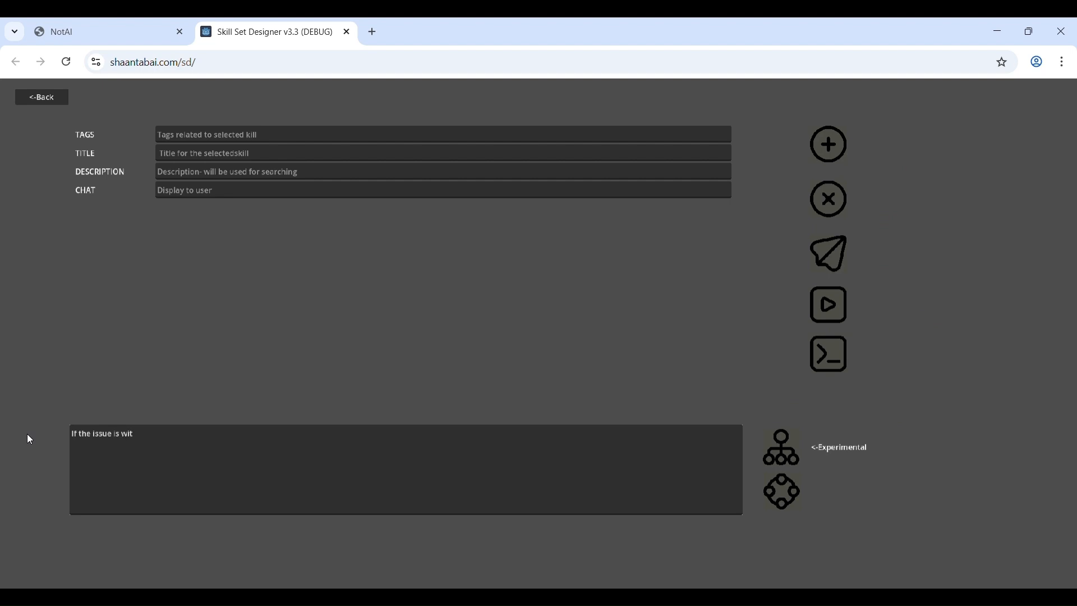
{"action": "type", "text": "h"}
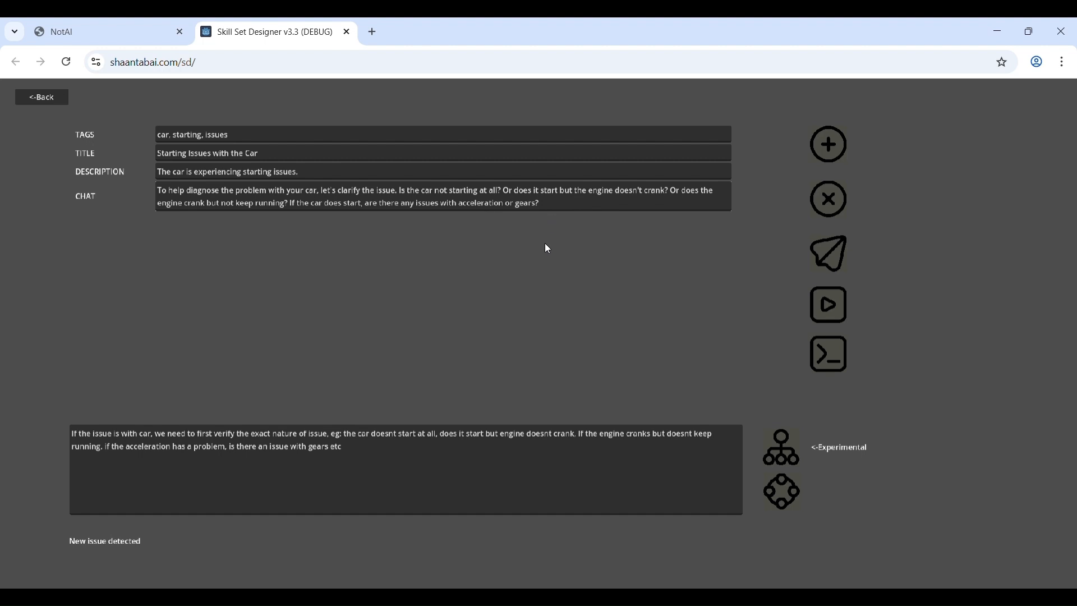
- Remove the word "starting" from the skill's description and title, leaving the title as "Issues with the Car"
{"action": "key", "text": "BackSpace"}
{"action": "key", "text": "BackSpace"}
{"action": "key", "text": "BackSpace"}
{"action": "key", "text": "BackSpace"}
{"action": "key", "text": "BackSpace"}
{"action": "key", "text": "BackSpace"}
{"action": "key", "text": "BackSpace"}
{"action": "key", "text": "BackSpace"}
{"action": "key", "text": "BackSpace"}
{"action": "left_click_drag", "start_coordinate": [188, 153], "coordinate": [152, 147]}
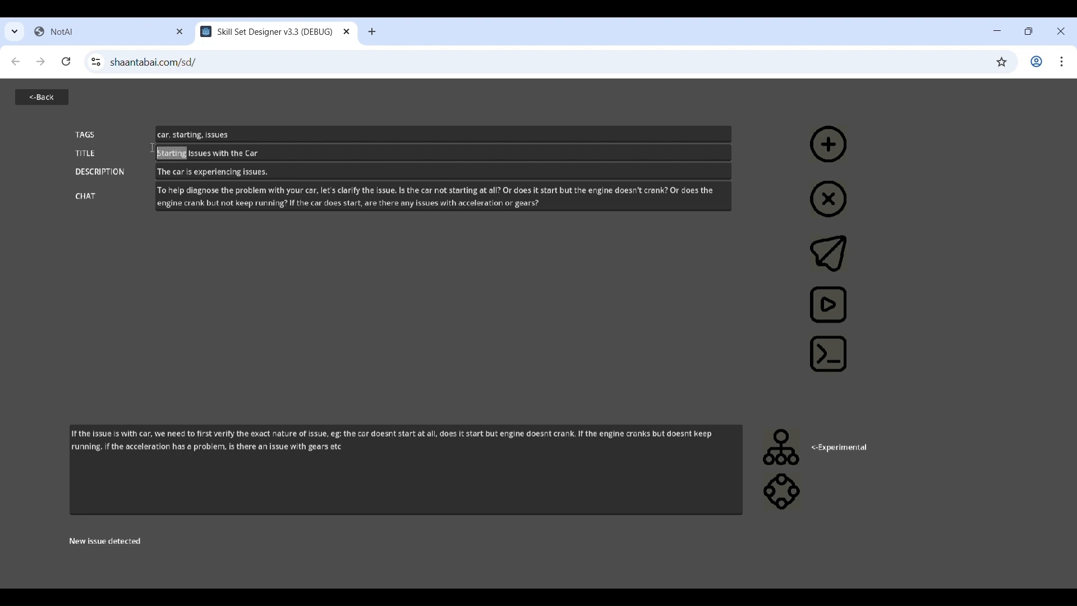
{"action": "key", "text": "BackSpace"}
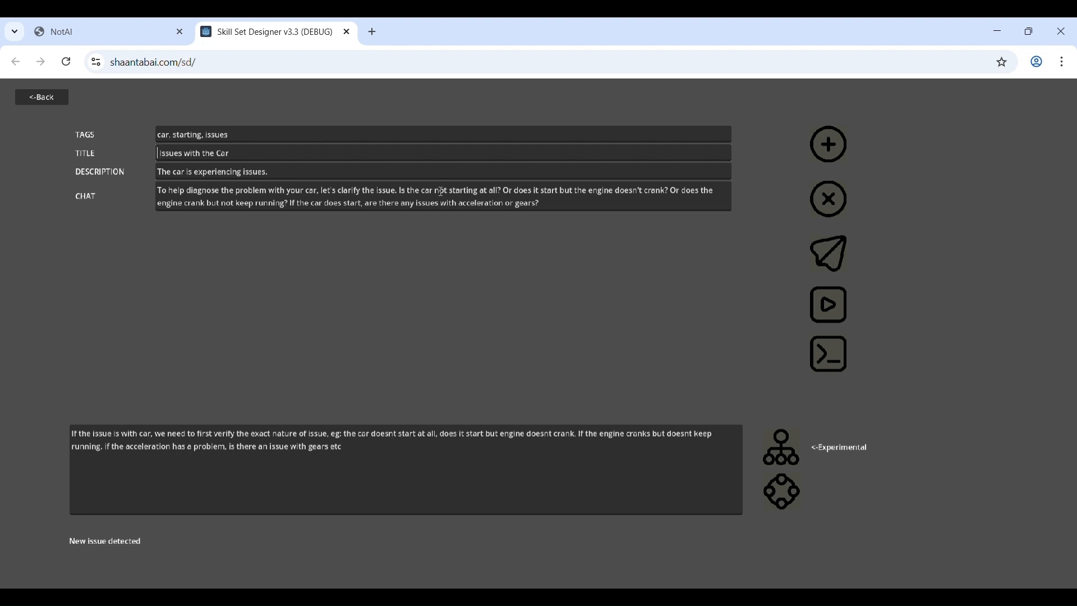
{"action": "key", "text": "Delete"}
- Remove the "starting" tag from the car issues skill and upload the skill
{"action": "left_click", "coordinate": [205, 134]}
{"action": "key", "text": "BackSpace"}
{"action": "key", "text": "BackSpace"}
{"action": "key", "text": "BackSpace"}
{"action": "key", "text": "BackSpace"}
{"action": "key", "text": "BackSpace"}
{"action": "key", "text": "BackSpace"}
{"action": "key", "text": "BackSpace"}
{"action": "key", "text": "BackSpace"}
{"action": "key", "text": "BackSpace"}
{"action": "key", "text": "BackSpace"}
{"action": "key", "text": "BackSpace"}
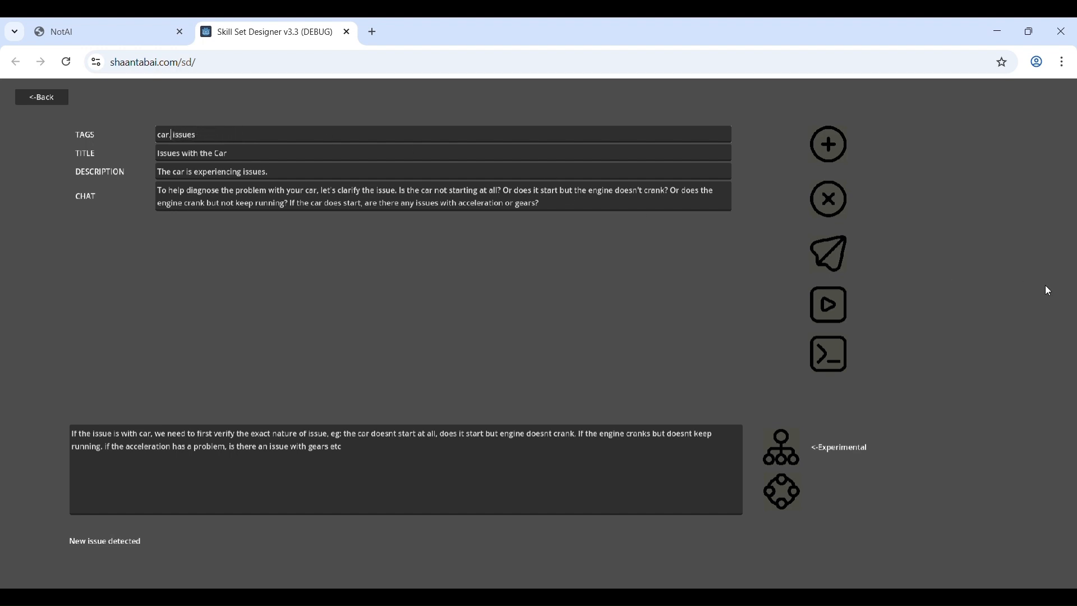
{"action": "left_click", "coordinate": [822, 255]}
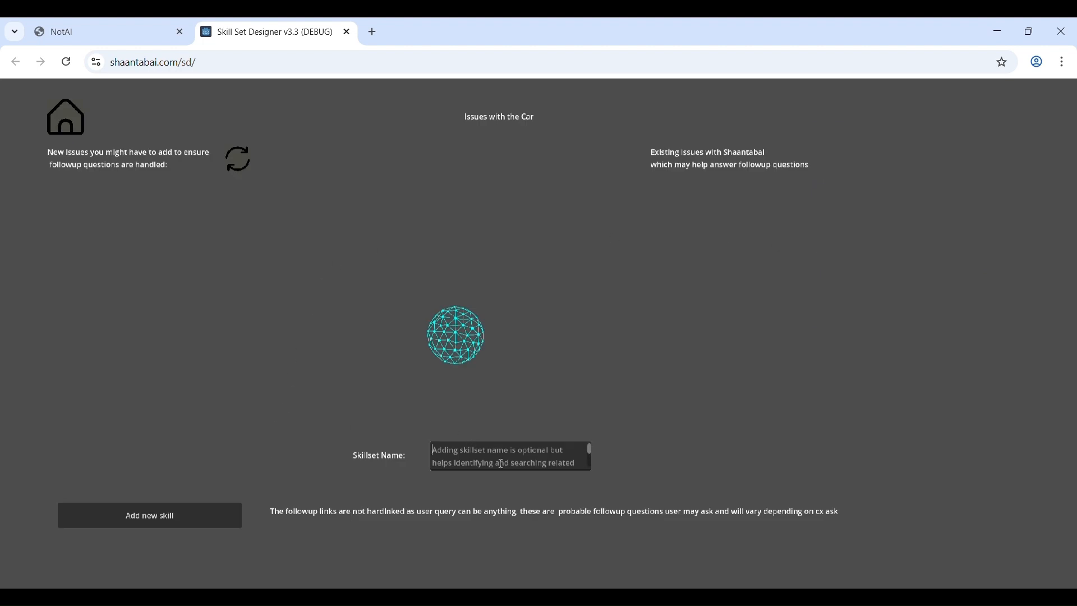
- Name the skillset "car troubleshooting"
{"action": "type", "text": "car "}
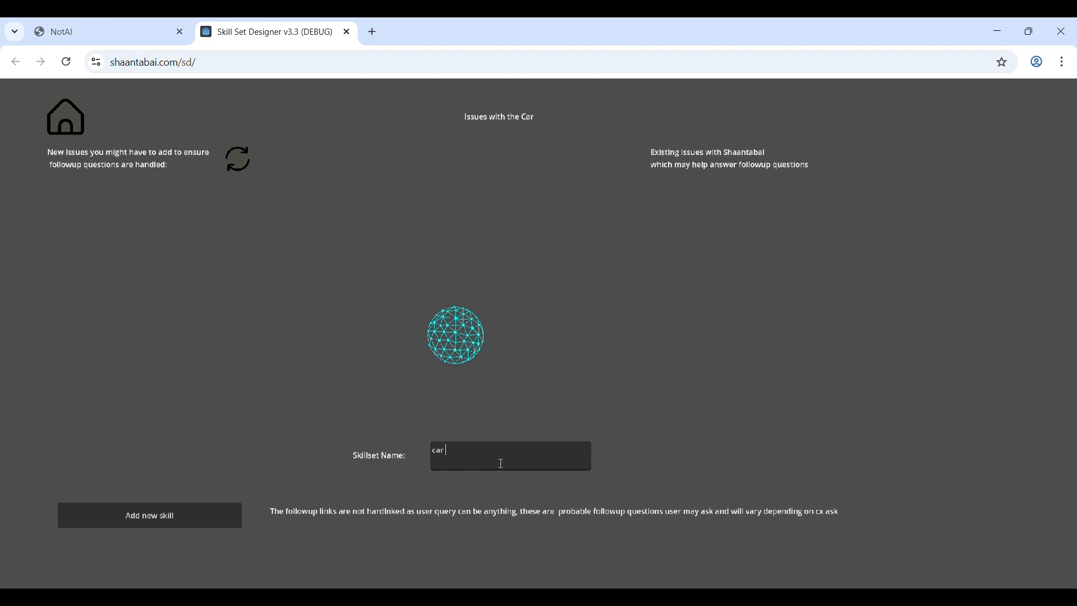
{"action": "type", "text": "issu"}
{"action": "key", "text": "BackSpace"}
{"action": "key", "text": "BackSpace"}
{"action": "key", "text": "BackSpace"}
{"action": "key", "text": "BackSpace"}
{"action": "type", "text": "troubleshooting"}
- Generate a new skill from "If when we insert key in ignition no lights are truning on if the car, we need to troubleshoot battery."
{"action": "left_click", "coordinate": [178, 524]}
{"action": "type", "text": "I"}
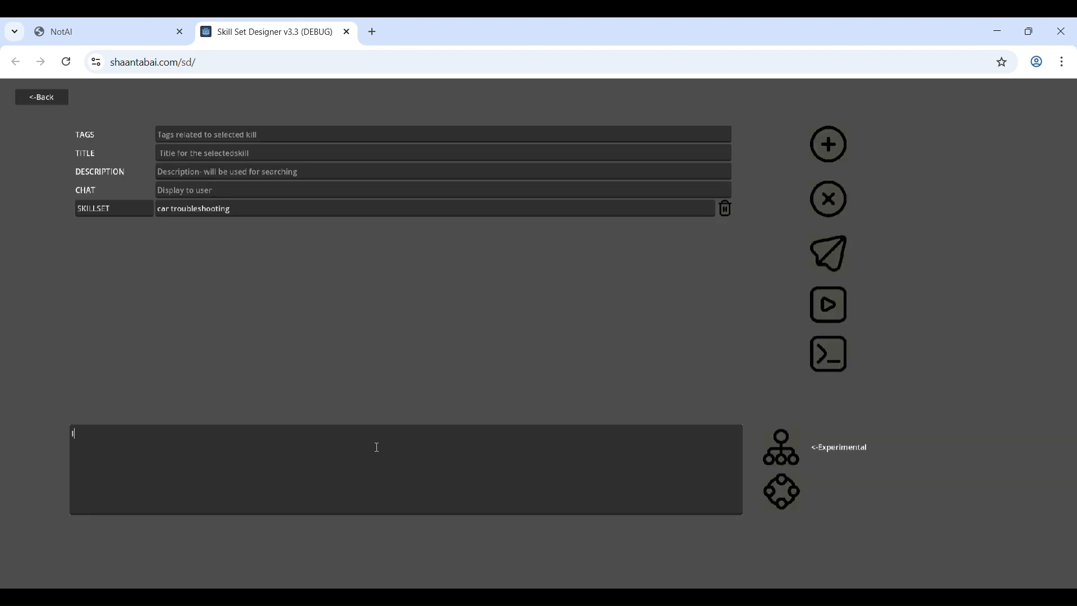
{"action": "type", "text": "f when we insert key in ignition no lights are truning on if the car, we need to troublesho"}
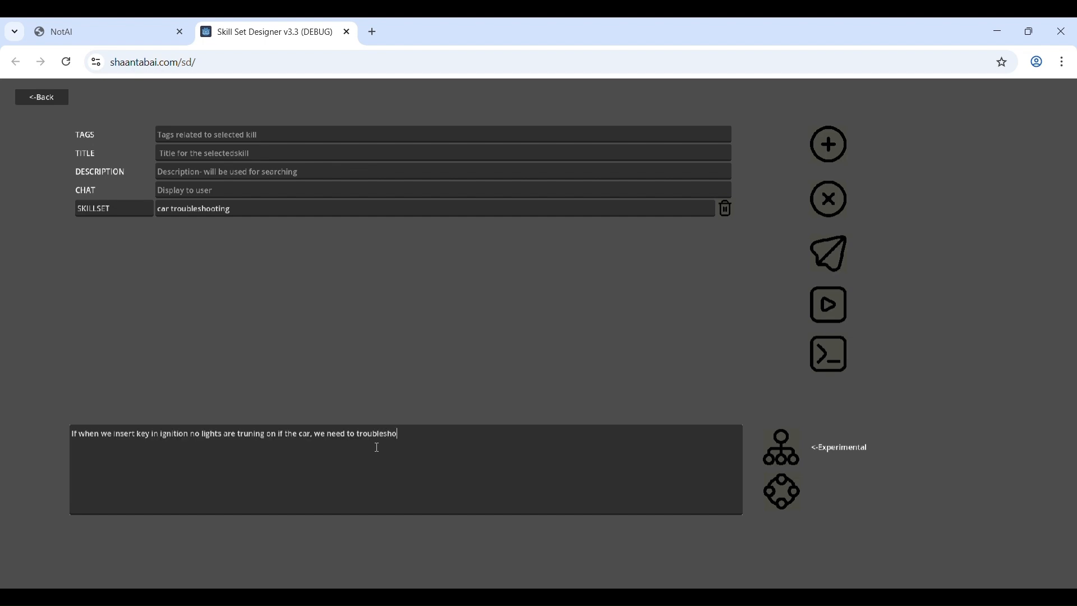
{"action": "type", "text": "ot battery."}
{"action": "key", "text": "Return"}
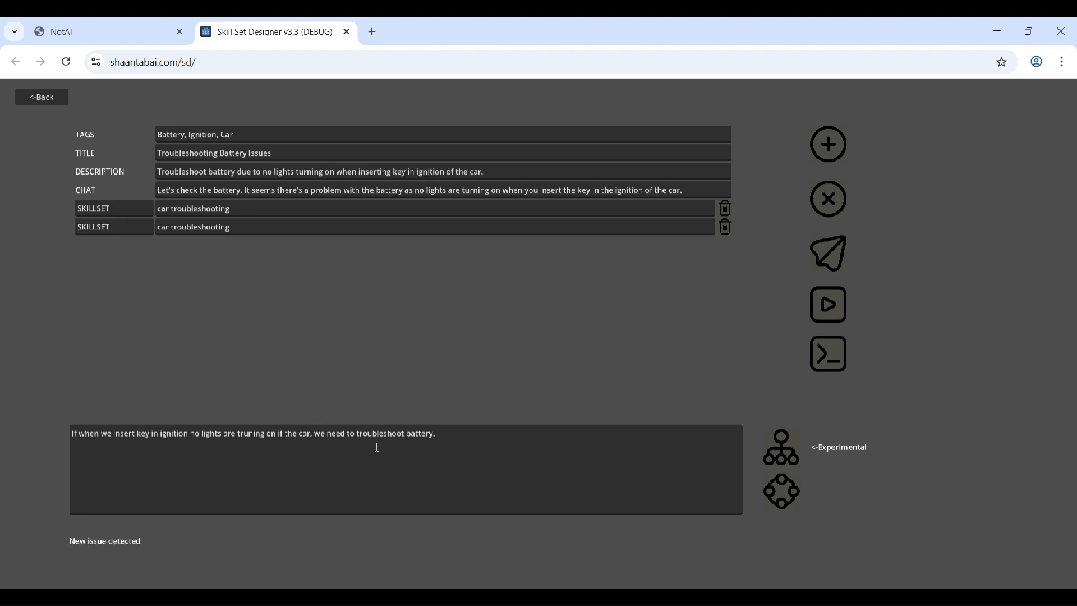
- Extend the battery skill's title with "on car", delete the duplicate skillset entry, and upload the skill
{"action": "left_click", "coordinate": [318, 155]}
{"action": "type", "text": "on car"}
{"action": "left_click", "coordinate": [727, 228]}
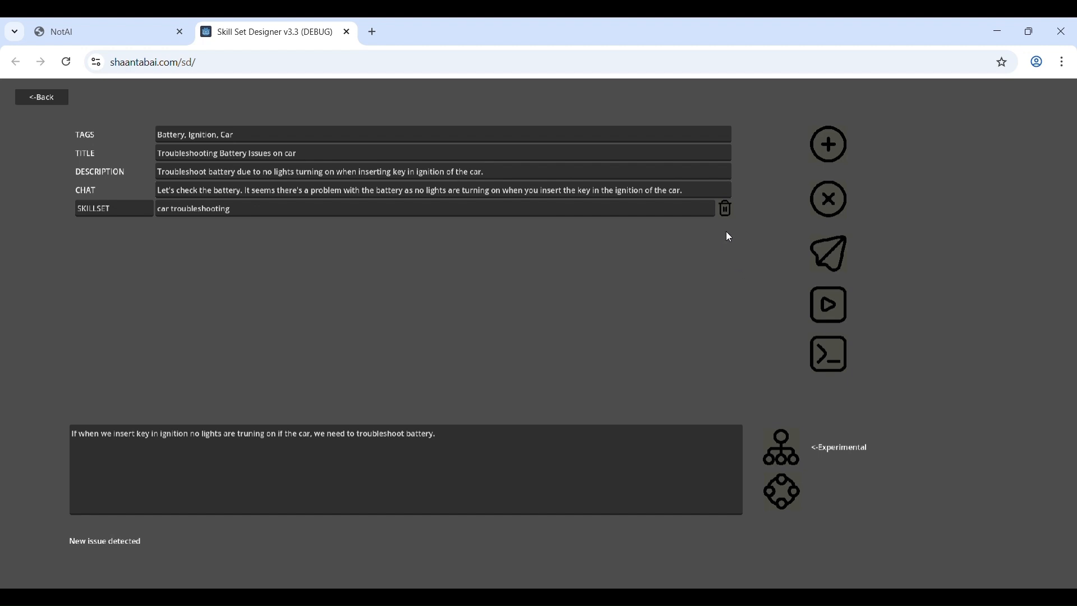
{"action": "left_click", "coordinate": [839, 262]}
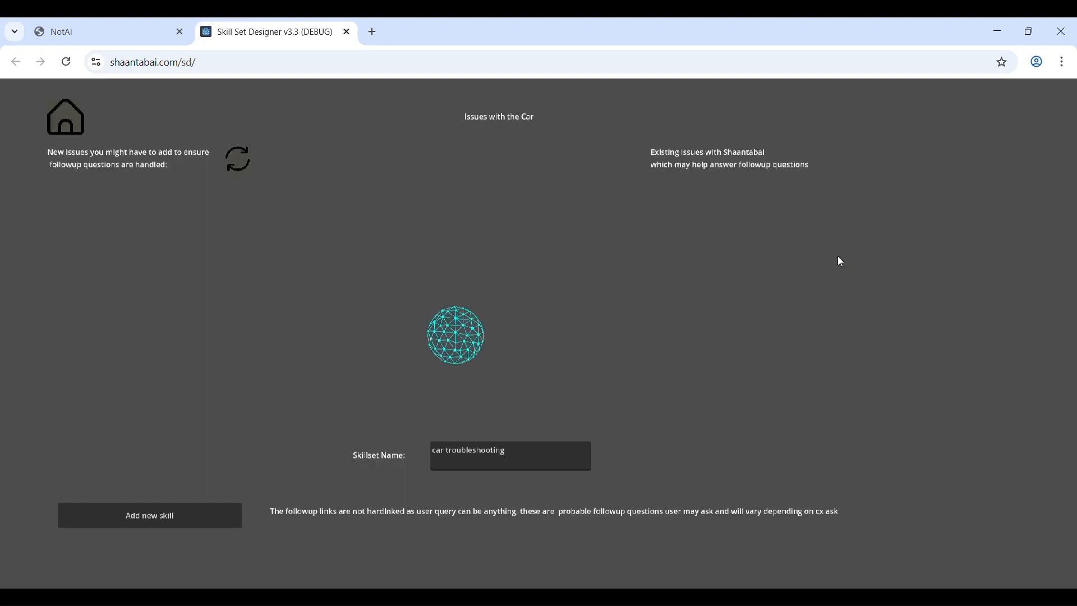
- Add a skill stating that an engine not cranking when the ignition key is turned may mean an electrical wiring issue, and force-retry its generation
{"action": "left_click", "coordinate": [201, 518]}
{"action": "type", "text": "If the"}
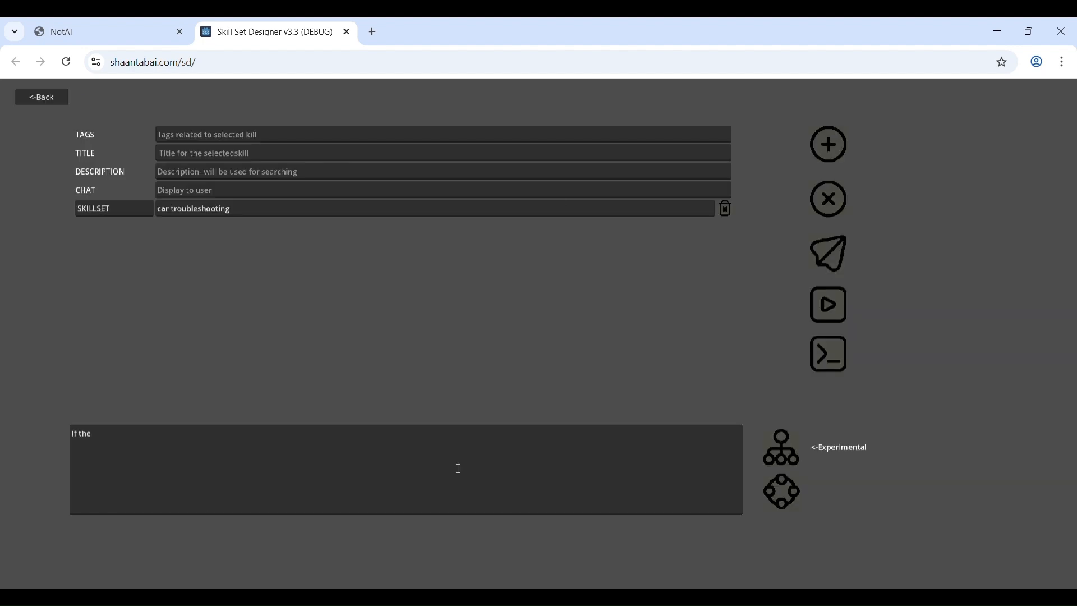
{"action": "key", "text": "BackSpace"}
{"action": "key", "text": "BackSpace"}
{"action": "key", "text": "BackSpace"}
{"action": "type", "text": "when we try turning the key in ignition, and the engine doesnt crank, there may be an issue in electrical wiring"}
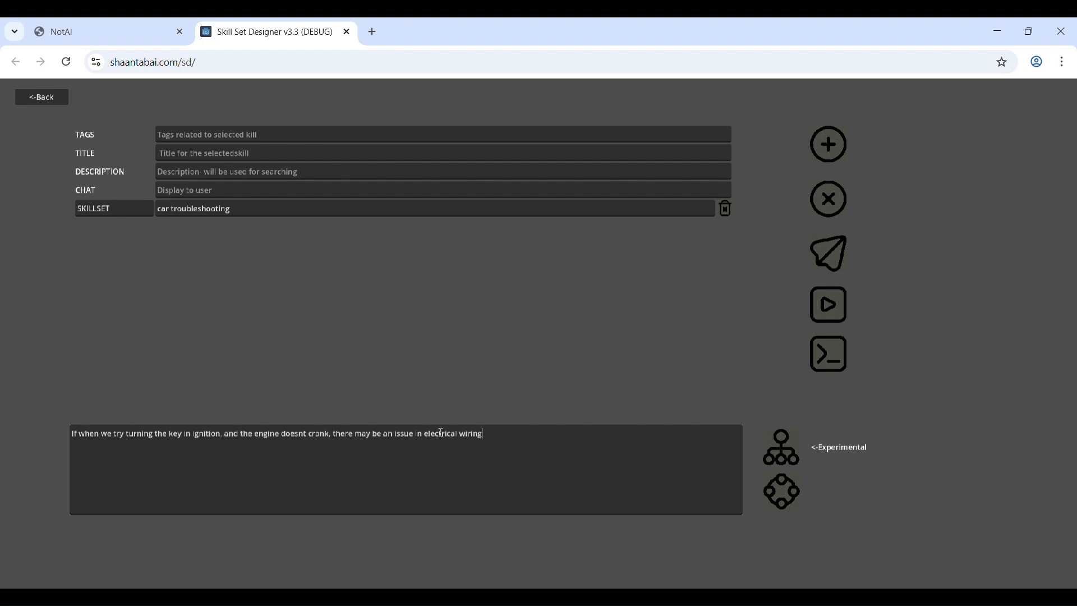
{"action": "key", "text": "Return"}
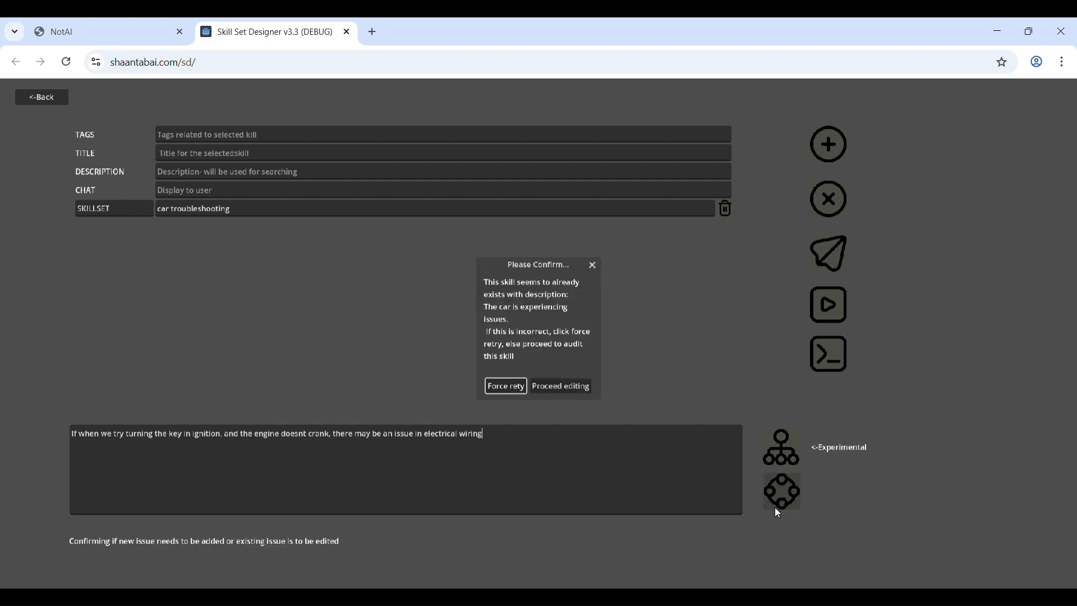
{"action": "left_click", "coordinate": [499, 386]}
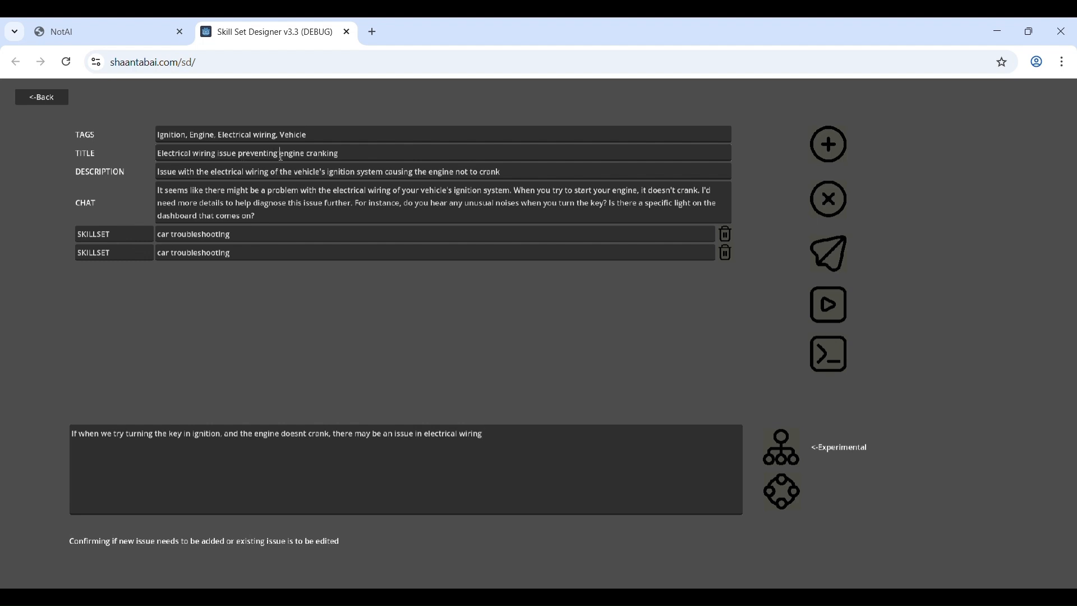
- Change the wiring skill's title to "engine not cranking", delete the duplicate skillset entry, and upload the skill
{"action": "key", "text": "BackSpace"}
{"action": "key", "text": "BackSpace"}
{"action": "key", "text": "BackSpace"}
{"action": "key", "text": "BackSpace"}
{"action": "key", "text": "BackSpace"}
{"action": "key", "text": "BackSpace"}
{"action": "key", "text": "BackSpace"}
{"action": "key", "text": "BackSpace"}
{"action": "key", "text": "BackSpace"}
{"action": "key", "text": "BackSpace"}
{"action": "key", "text": "BackSpace"}
{"action": "key", "text": "BackSpace"}
{"action": "key", "text": "BackSpace"}
{"action": "key", "text": "BackSpace"}
{"action": "key", "text": "BackSpace"}
{"action": "key", "text": "BackSpace"}
{"action": "key", "text": "BackSpace"}
{"action": "key", "text": "BackSpace"}
{"action": "key", "text": "BackSpace"}
{"action": "key", "text": "BackSpace"}
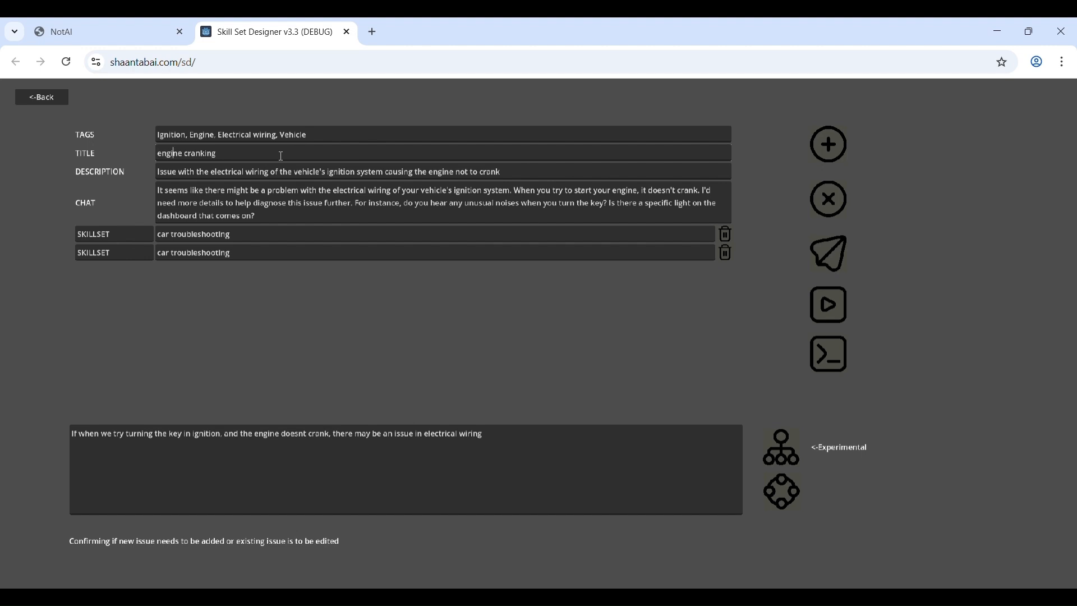
{"action": "key", "text": "Right"}
{"action": "type", "text": "not"}
{"action": "left_click", "coordinate": [728, 253]}
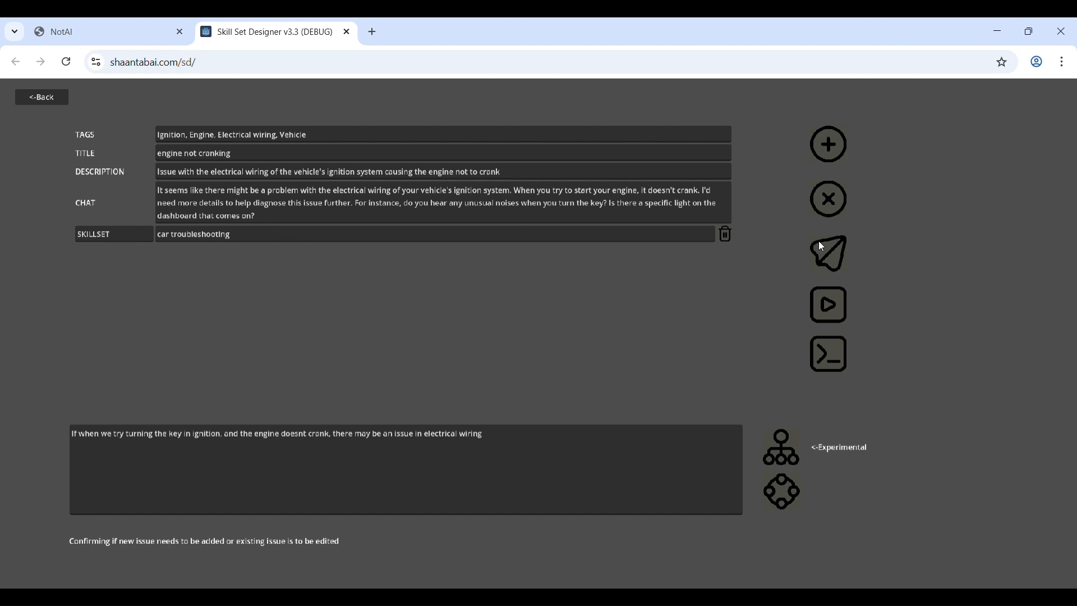
{"action": "left_click", "coordinate": [847, 255]}
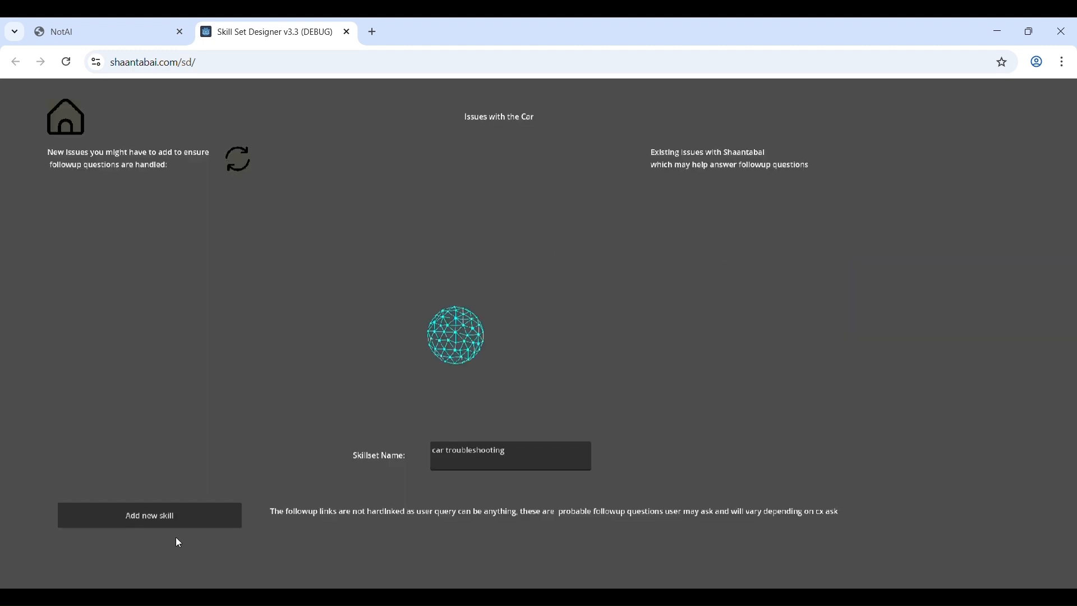
- Add a skill about troubleshooting the alternator or starter when the engine cranks but doesn't keep running, and force-retry its generation
{"action": "left_click", "coordinate": [193, 508]}
{"action": "type", "text": "If th"}
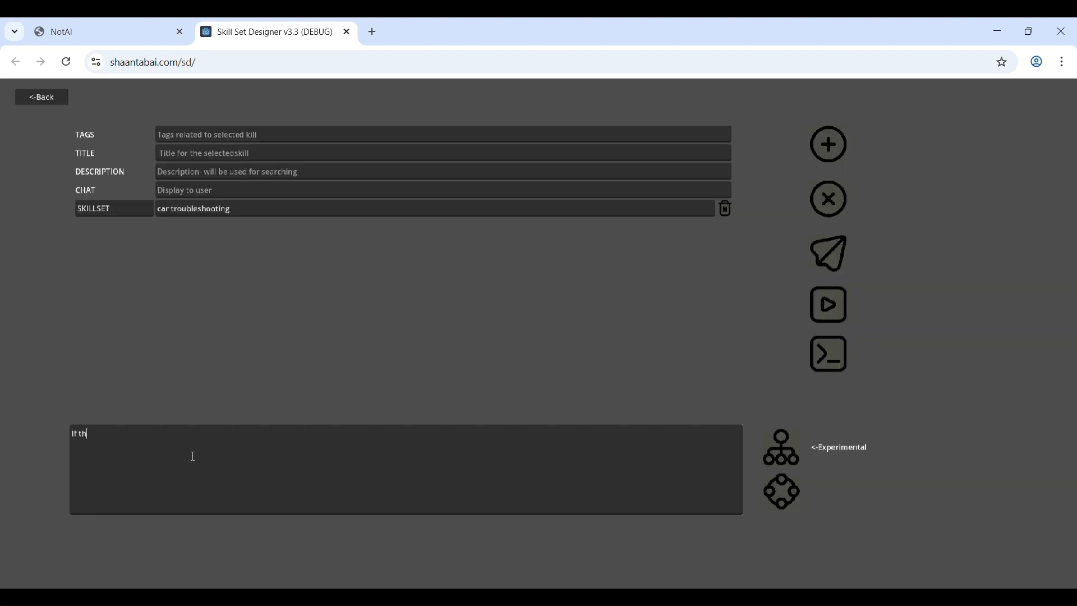
{"action": "type", "text": "e engine"}
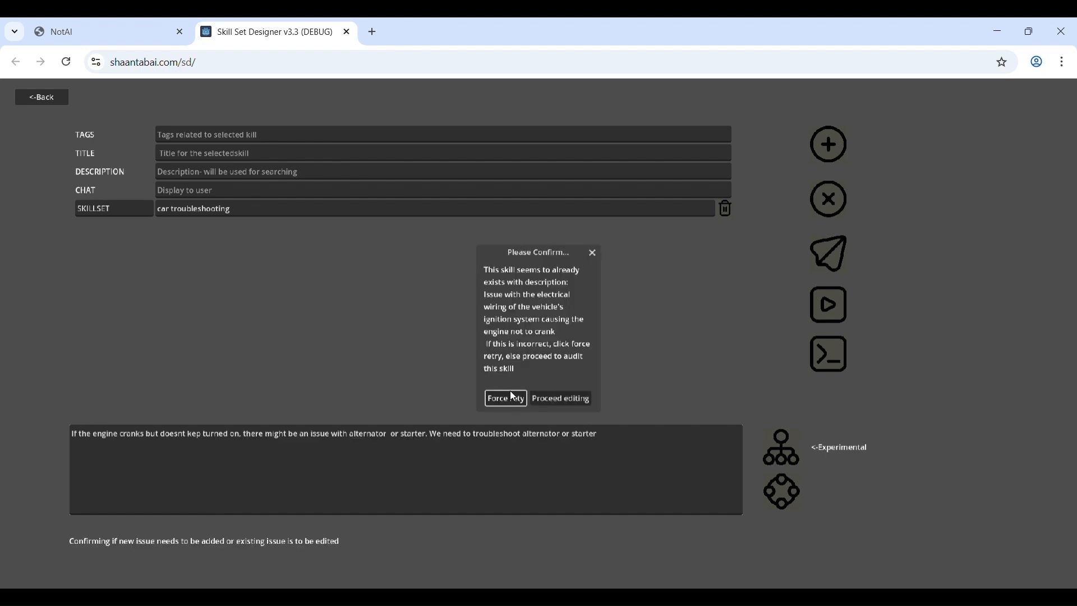
{"action": "left_click", "coordinate": [505, 399]}
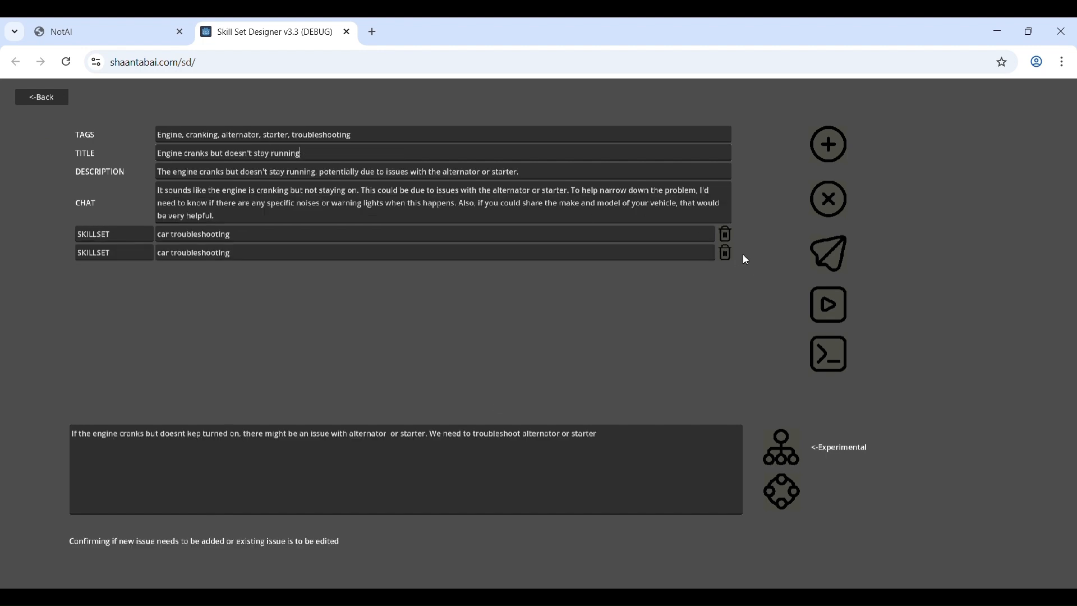
- Delete the duplicate skillset entry from the alternator and starter skill and upload it
{"action": "left_click", "coordinate": [727, 253]}
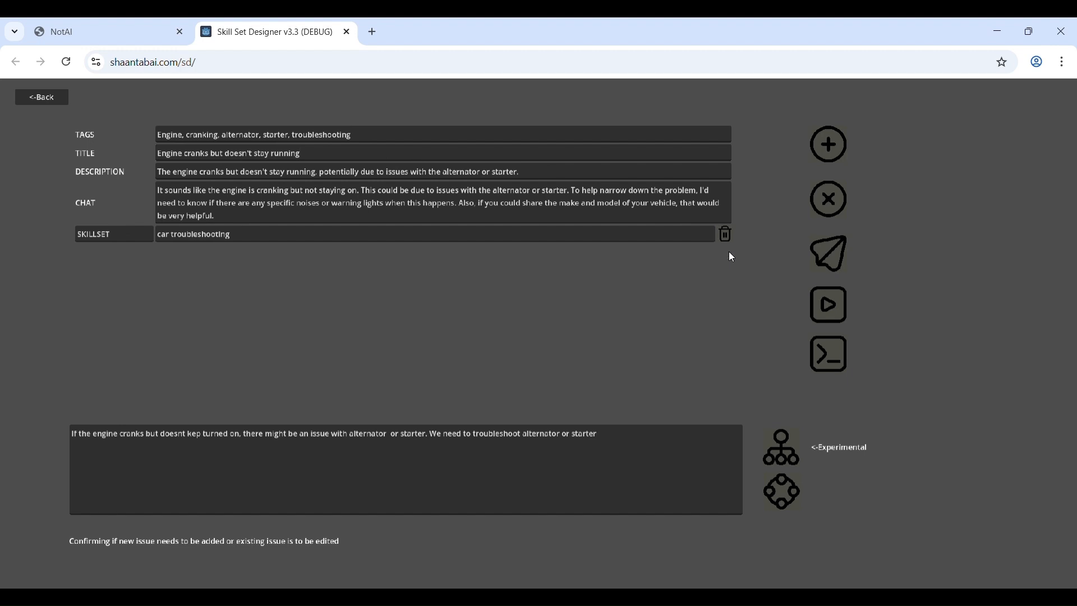
{"action": "left_click", "coordinate": [838, 252]}
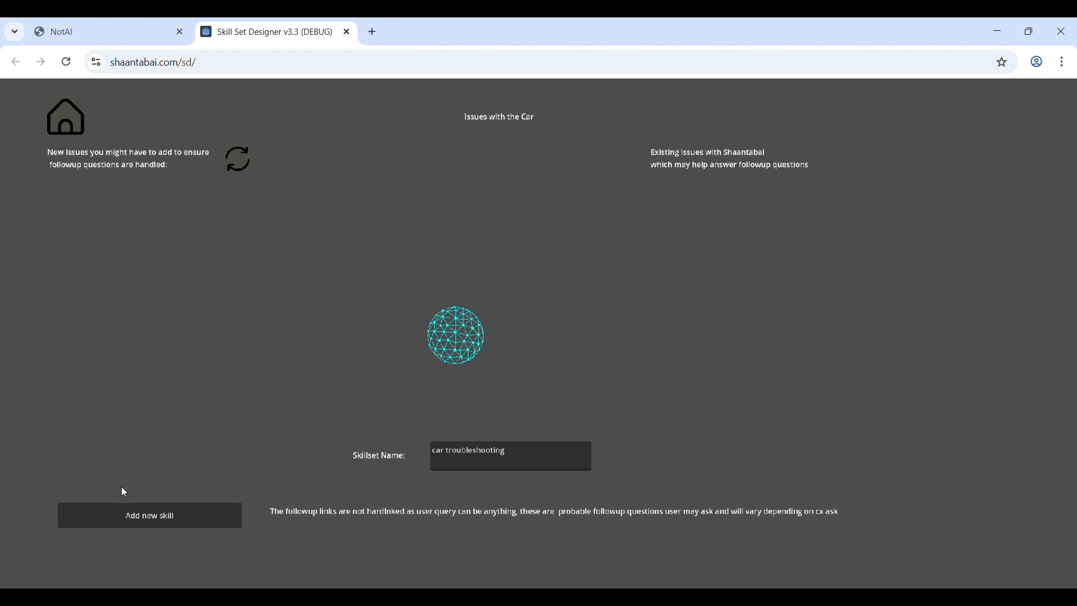
- Add a skill about checking the starter/alternator for correct current/voltage with a multimeter, and delete its duplicate skillset entry
{"action": "left_click", "coordinate": [143, 515]}
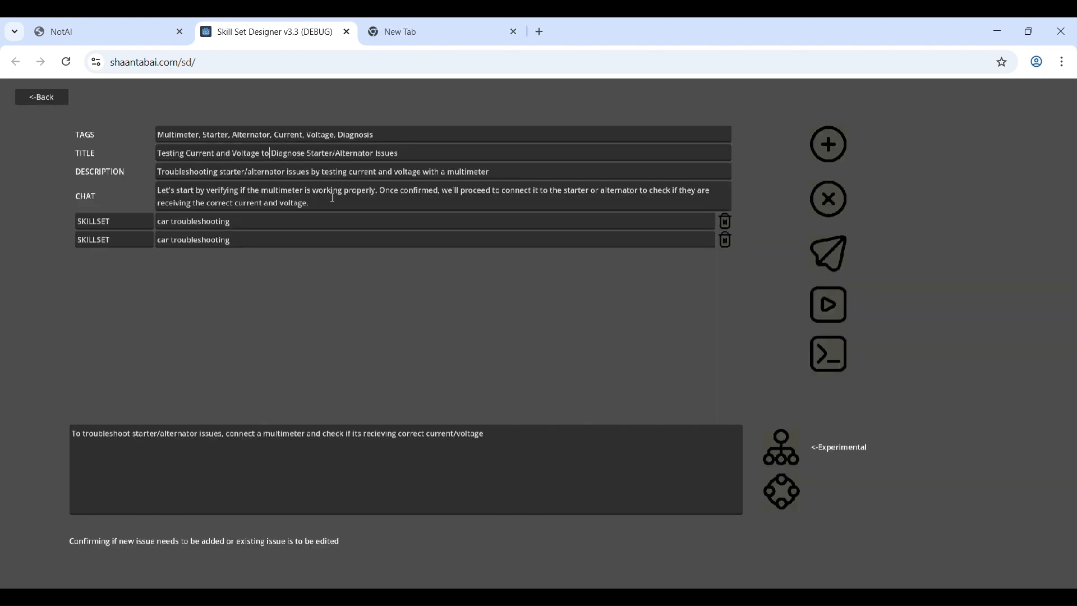
{"action": "left_click", "coordinate": [724, 243]}
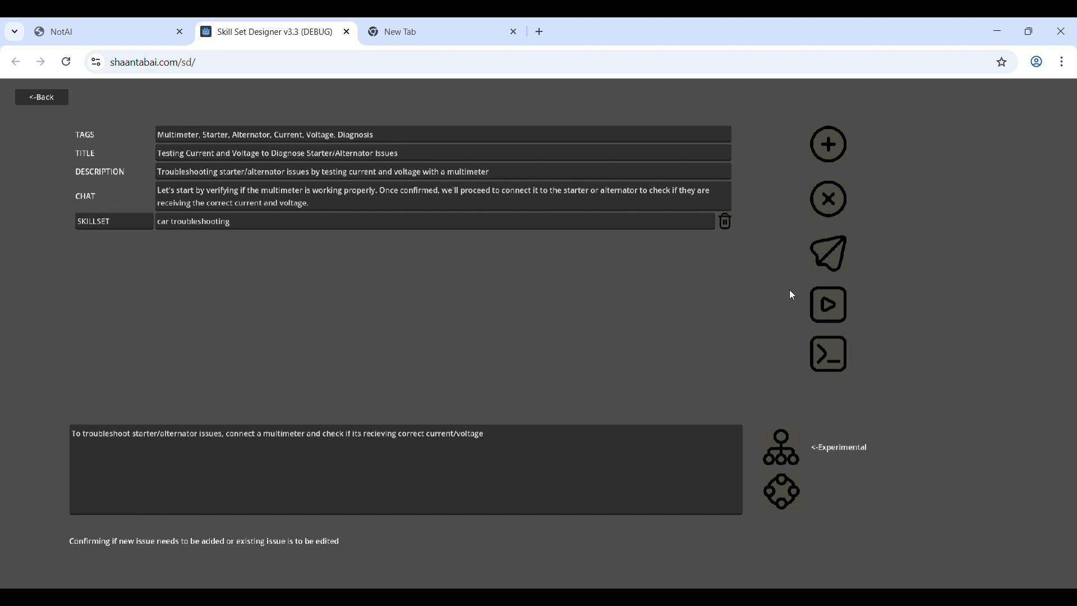
- Attach the copied YouTube video link to the multimeter skill, allowing clipboard access for the site, and upload the skill
{"action": "left_click", "coordinate": [844, 315]}
{"action": "left_click", "coordinate": [476, 324]}
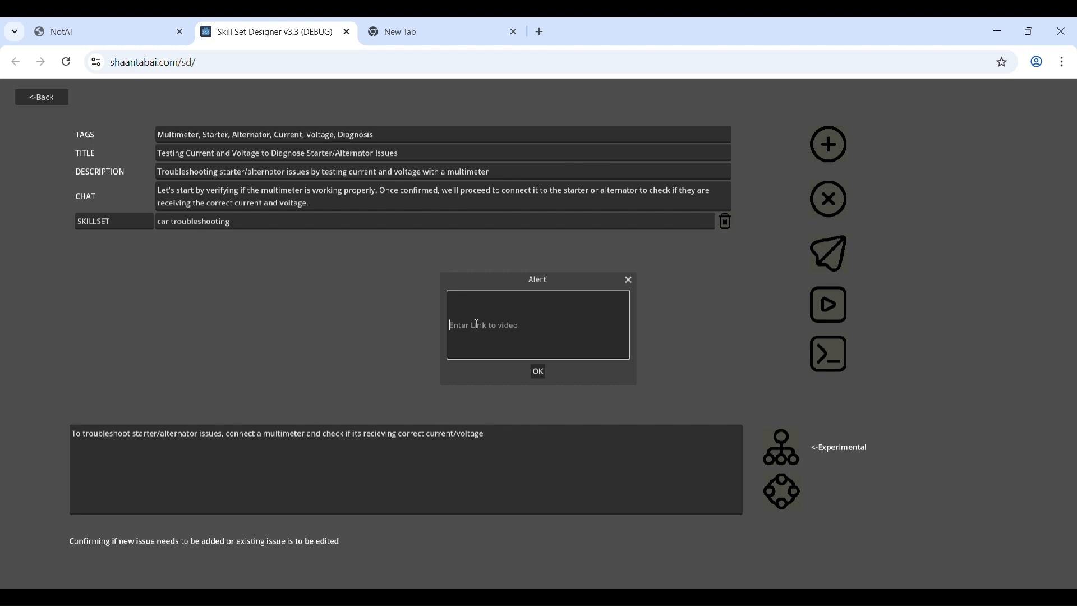
{"action": "key", "text": "ctrl+v"}
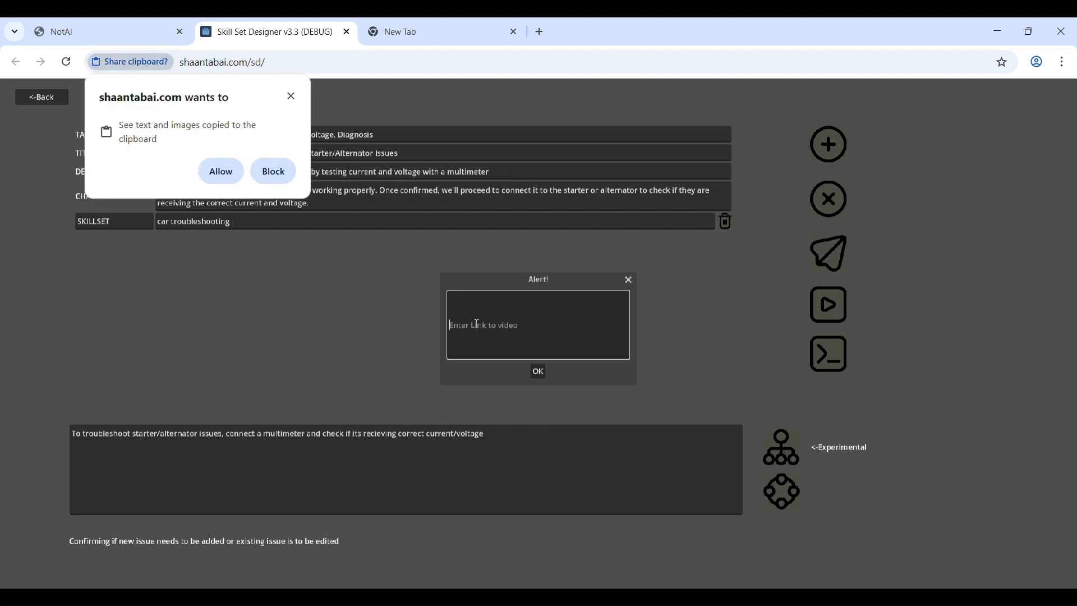
{"action": "left_click", "coordinate": [223, 172]}
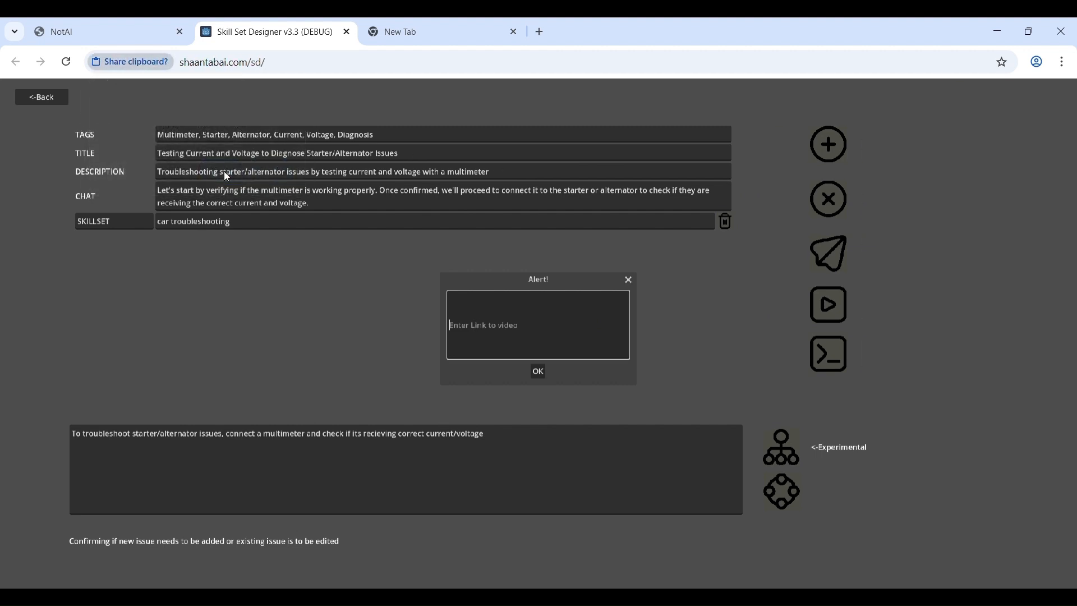
{"action": "type", "text": "https://www.youtube.com/watch?v=rMxdRSKjp6s"}
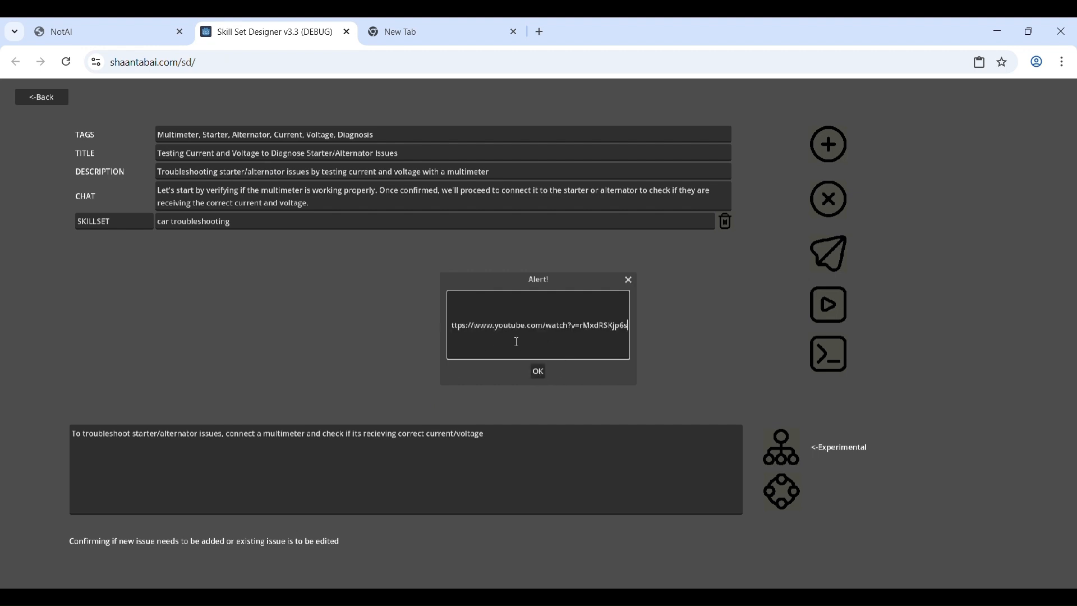
{"action": "left_click", "coordinate": [538, 373]}
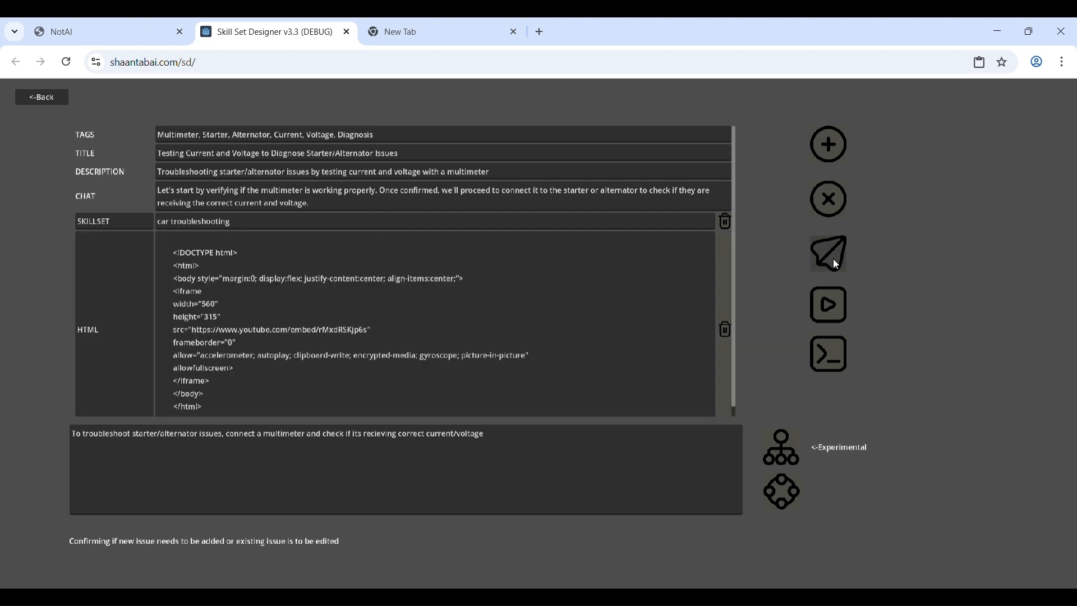
{"action": "left_click", "coordinate": [835, 264]}
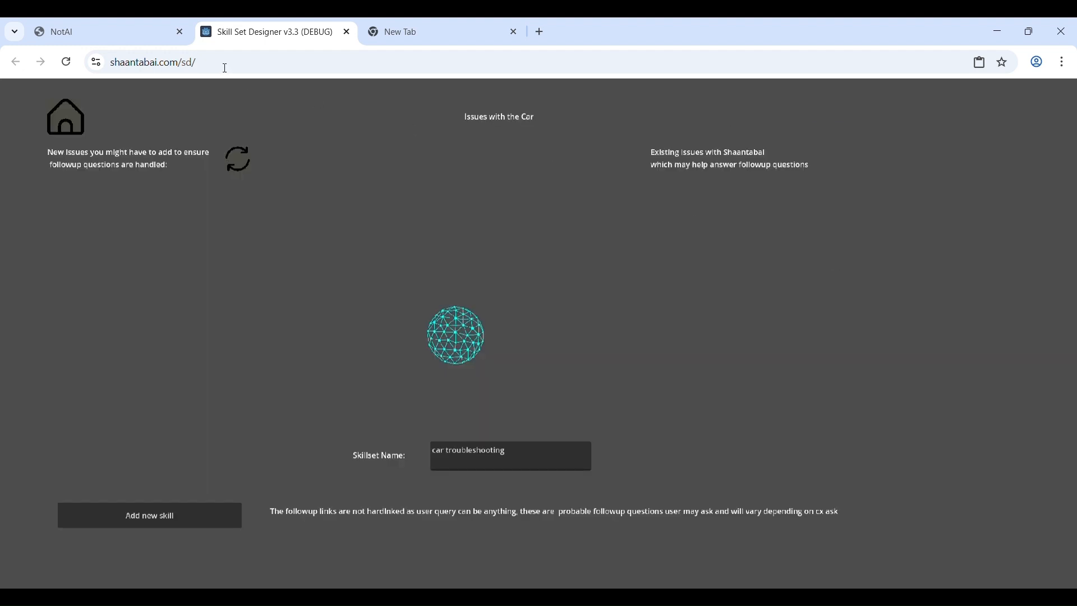
- Switch to the Shaantabai chat and send a message about having issues with the car
{"action": "left_click", "coordinate": [115, 25]}
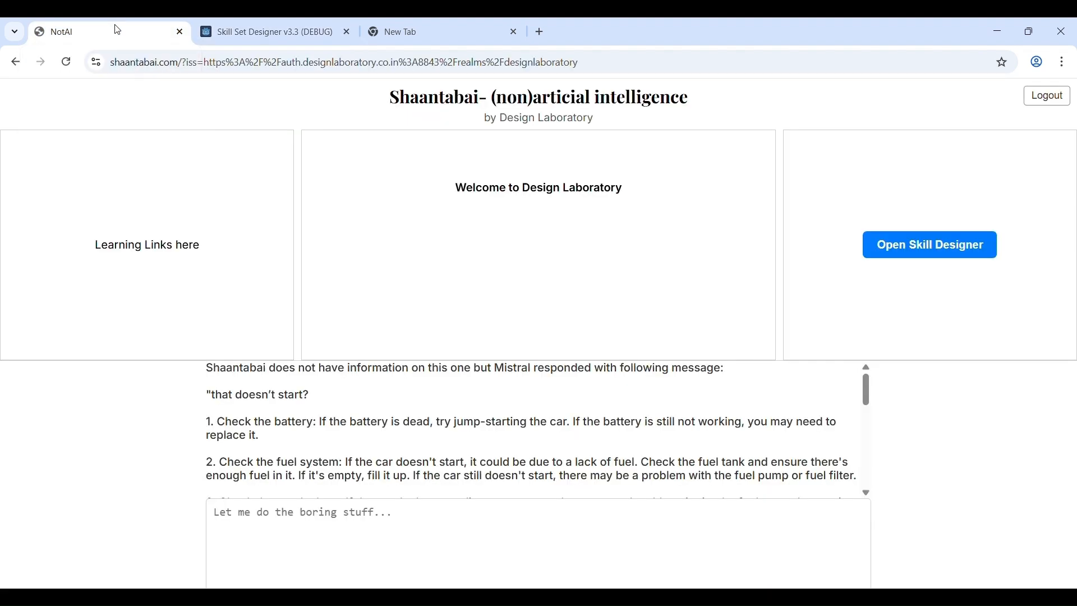
{"action": "left_click", "coordinate": [302, 529]}
{"action": "type", "text": "I got issues with my"}
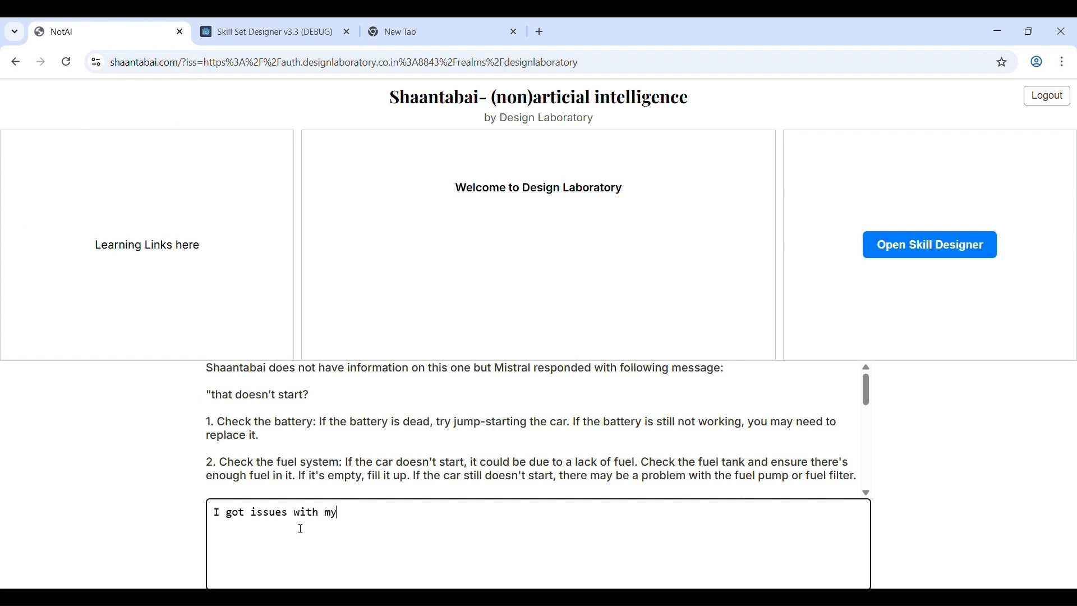
{"action": "key", "text": "Return"}
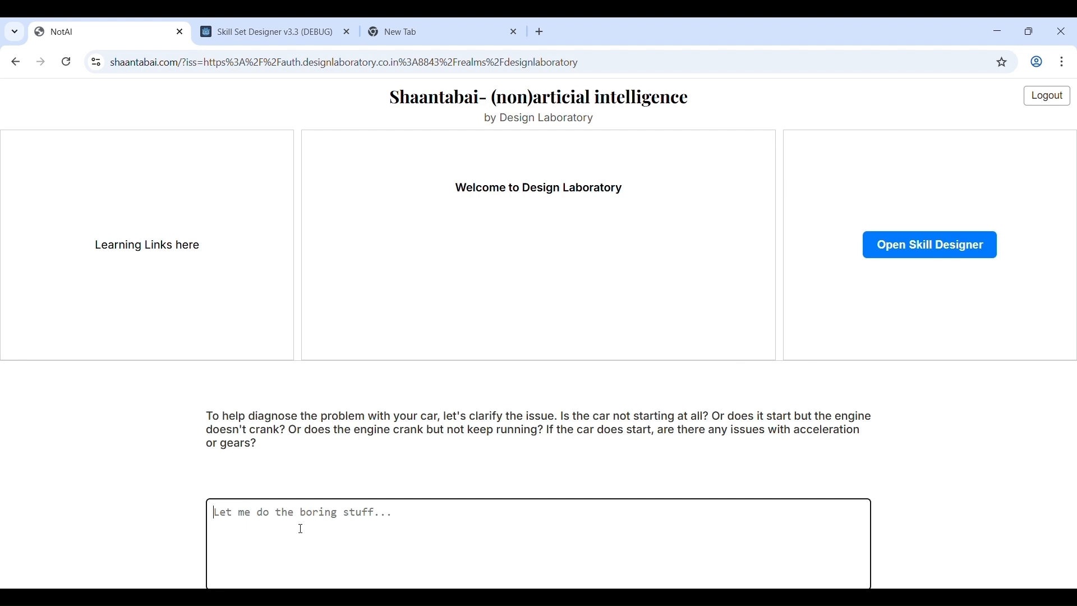
- Ask Shaantabai "how to fix my alternator" and play the video attached to the answer
{"action": "type", "text": "how to fix "}
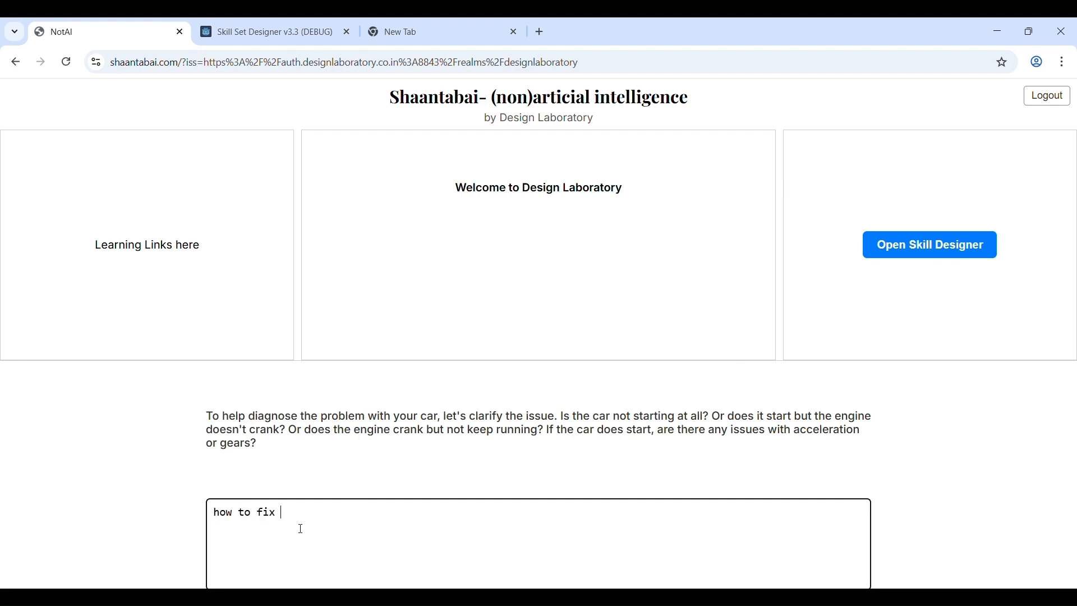
{"action": "type", "text": "my alternator"}
{"action": "key", "text": "Return"}
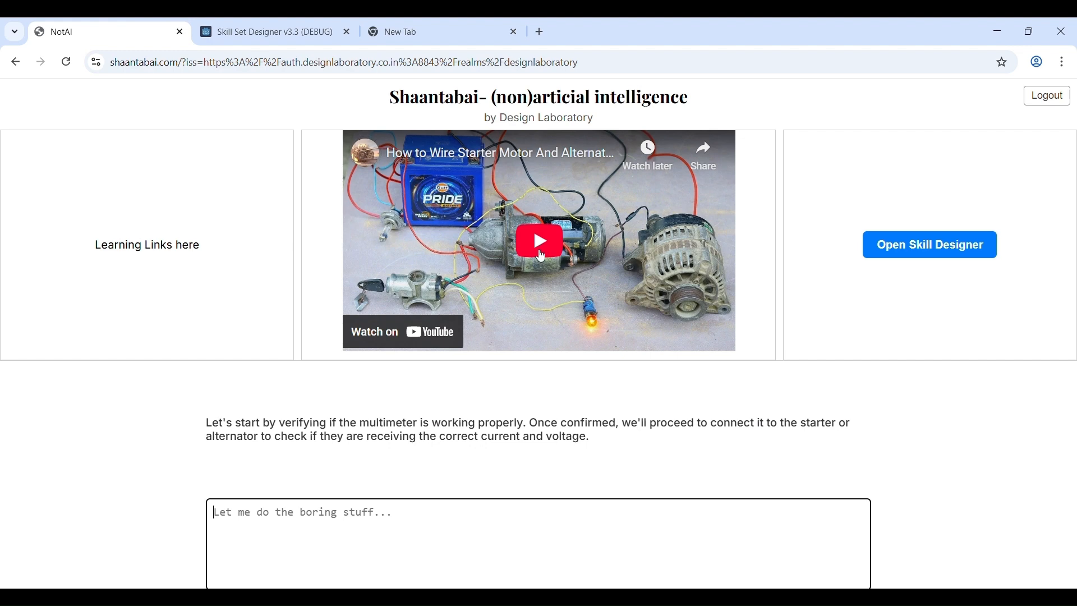
{"action": "left_click", "coordinate": [542, 254]}
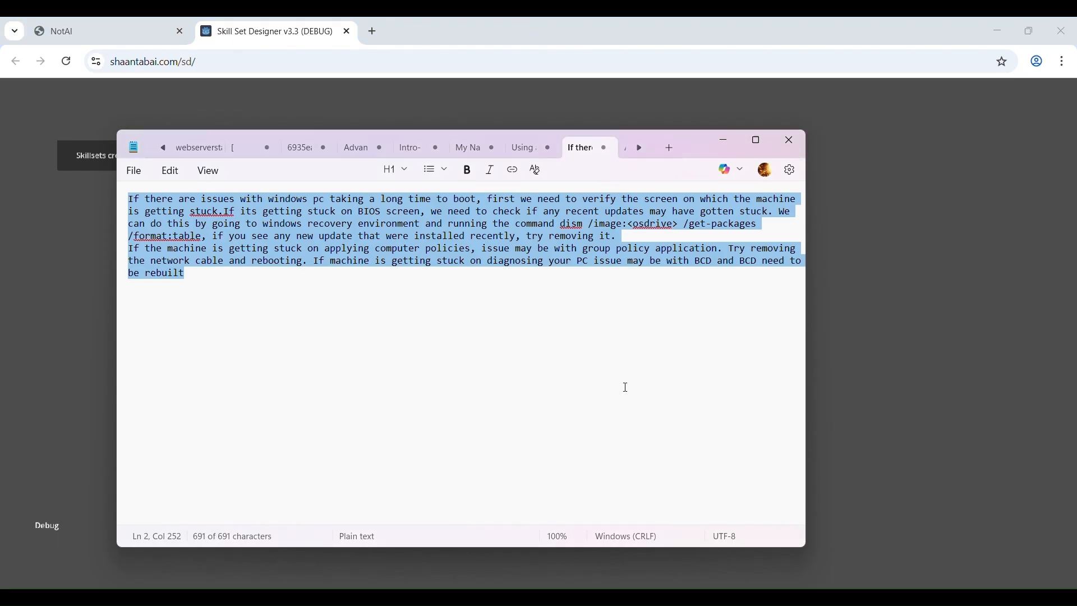
- Generate a skillset in the Skill Set Designer from the copied Windows slow-boot troubleshooting text, and upload its central main-issue skill
{"action": "left_click", "coordinate": [848, 307]}
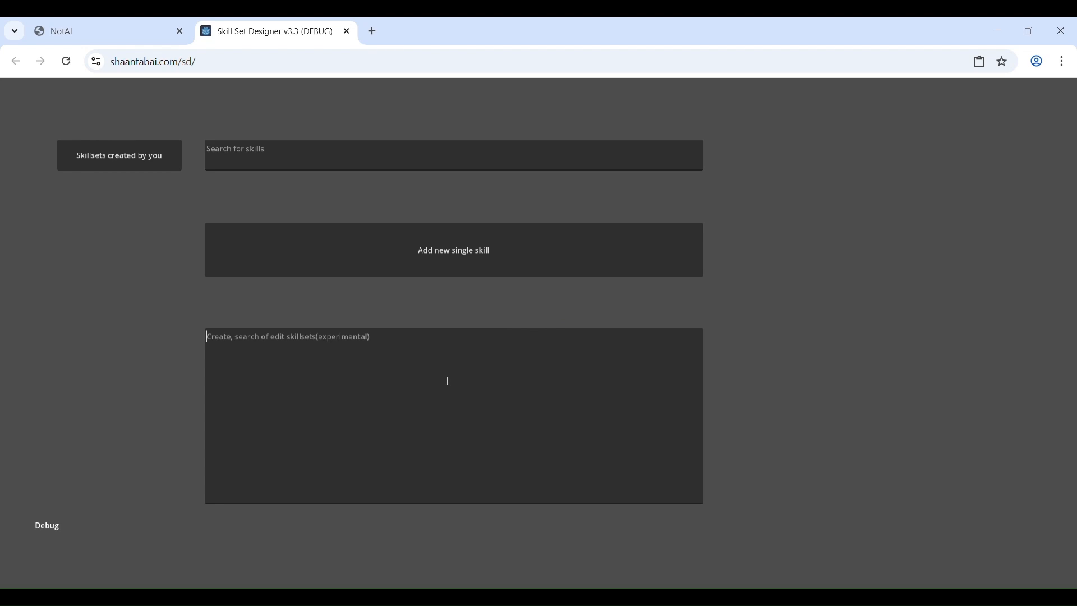
{"action": "right_click", "coordinate": [447, 380]}
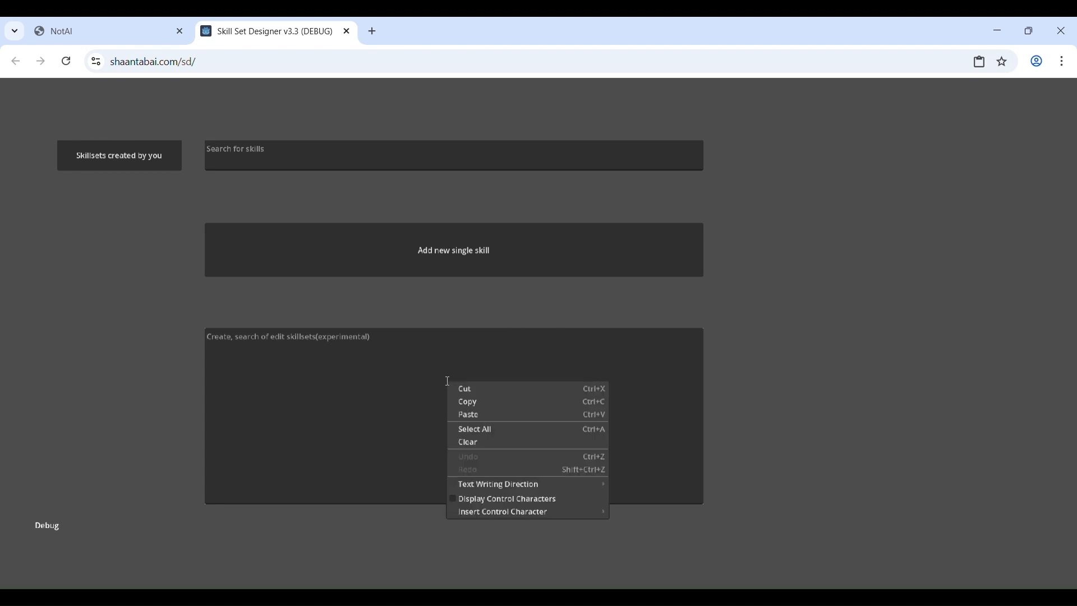
{"action": "left_click", "coordinate": [472, 415]}
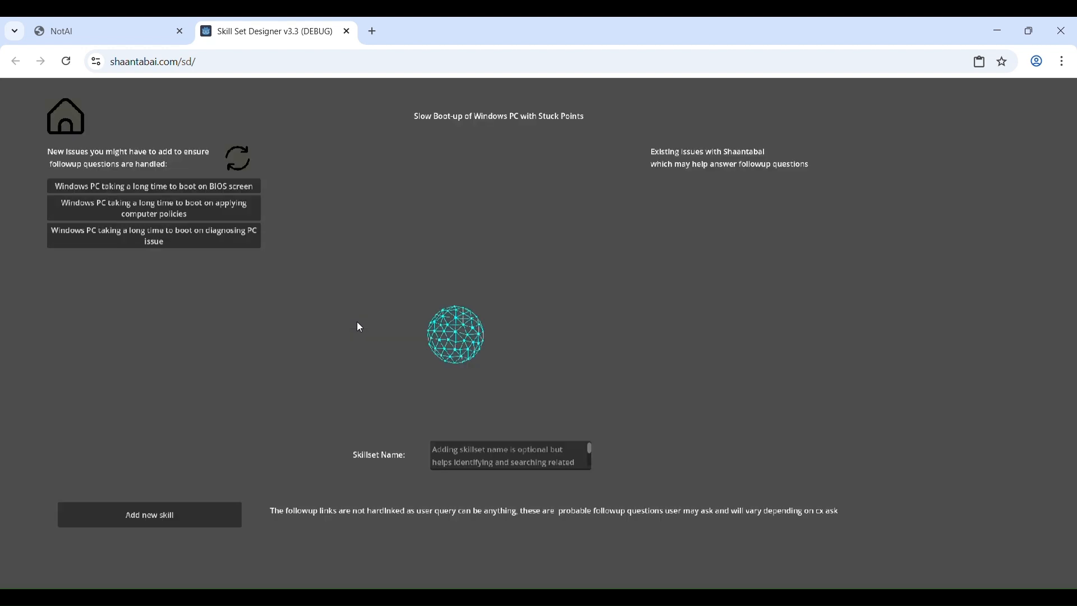
{"action": "left_click", "coordinate": [477, 343]}
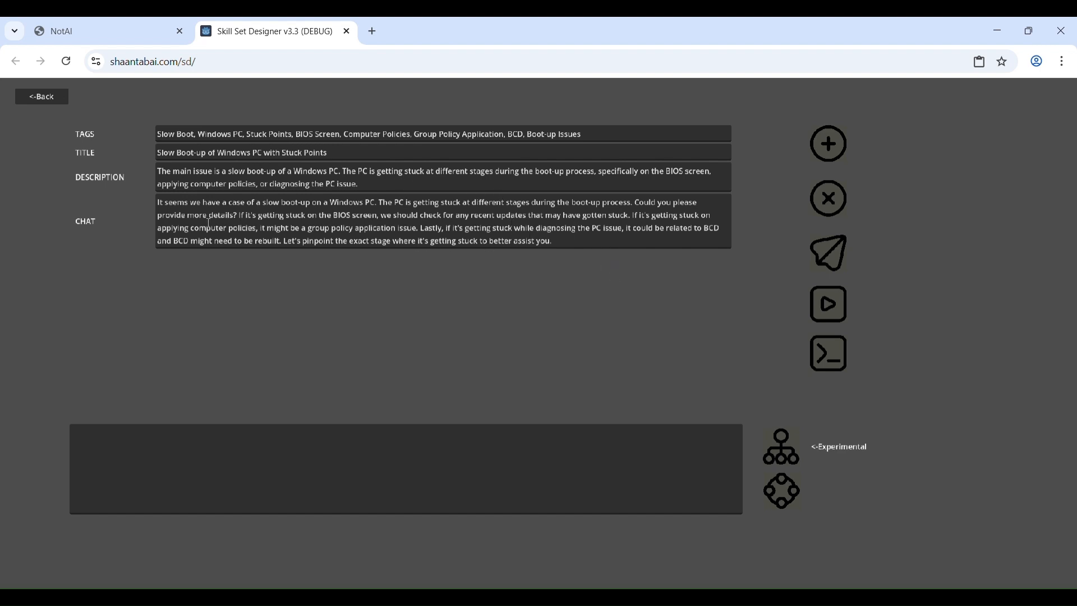
{"action": "left_click", "coordinate": [837, 253]}
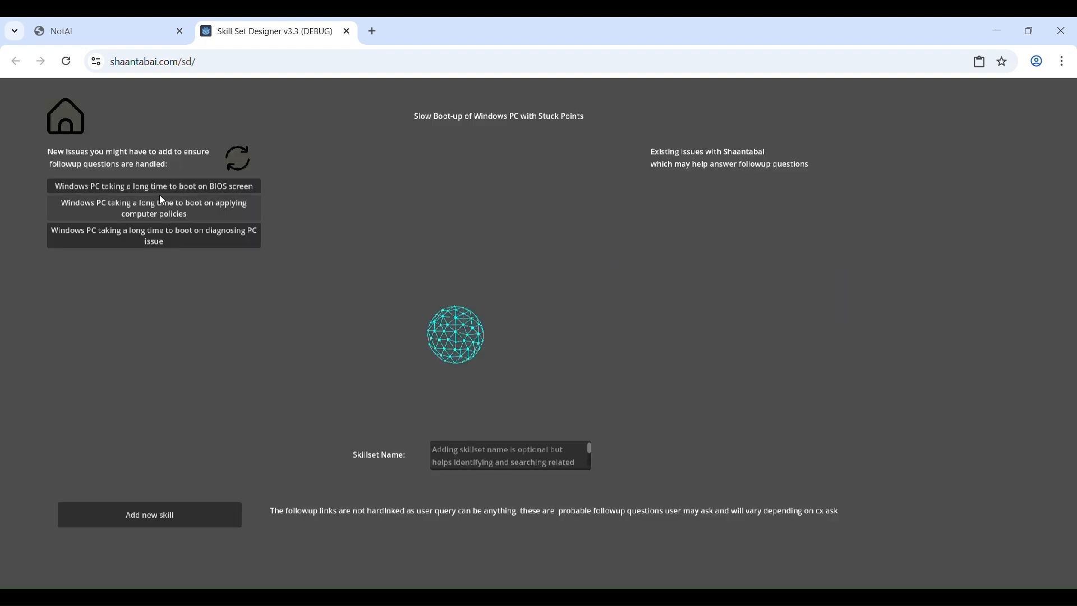
- Generate the follow-up skill for a Windows PC taking long to boot on the BIOS screen using force retry, and upload it
{"action": "left_click", "coordinate": [156, 189]}
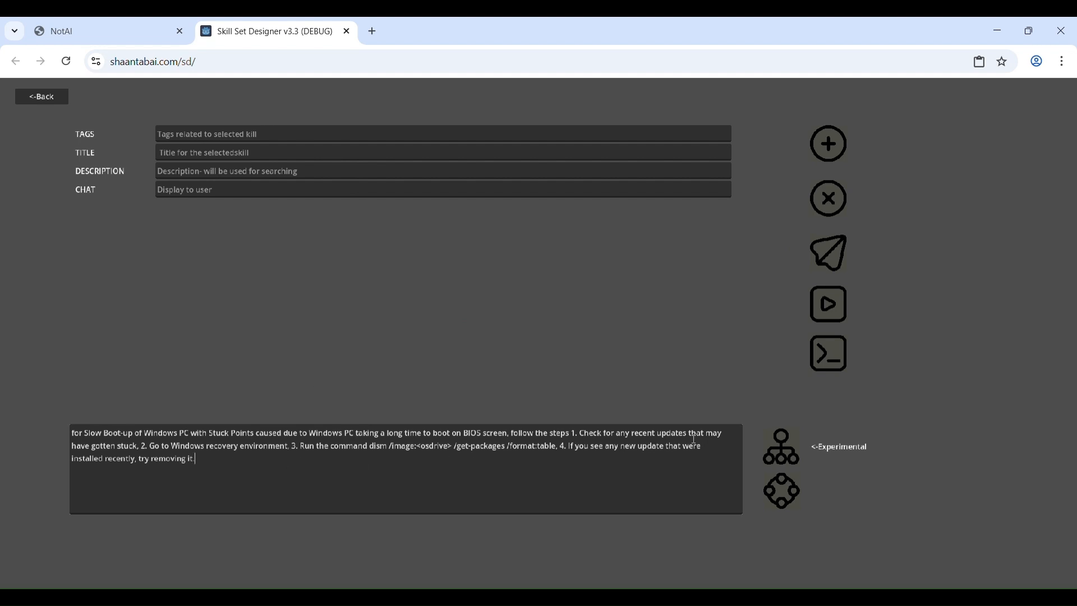
{"action": "left_click", "coordinate": [784, 498]}
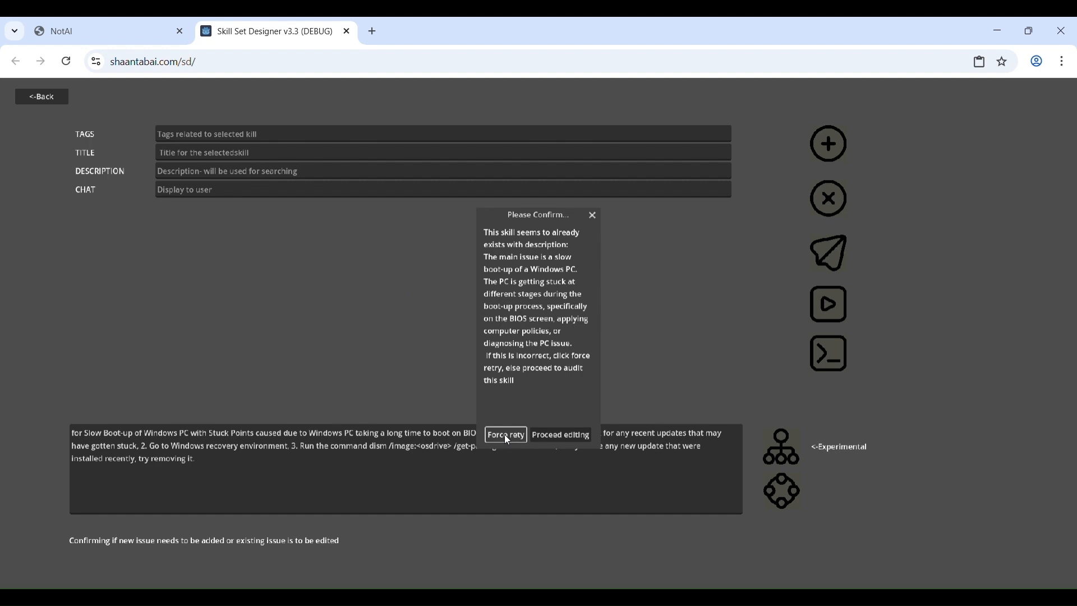
{"action": "left_click", "coordinate": [507, 435]}
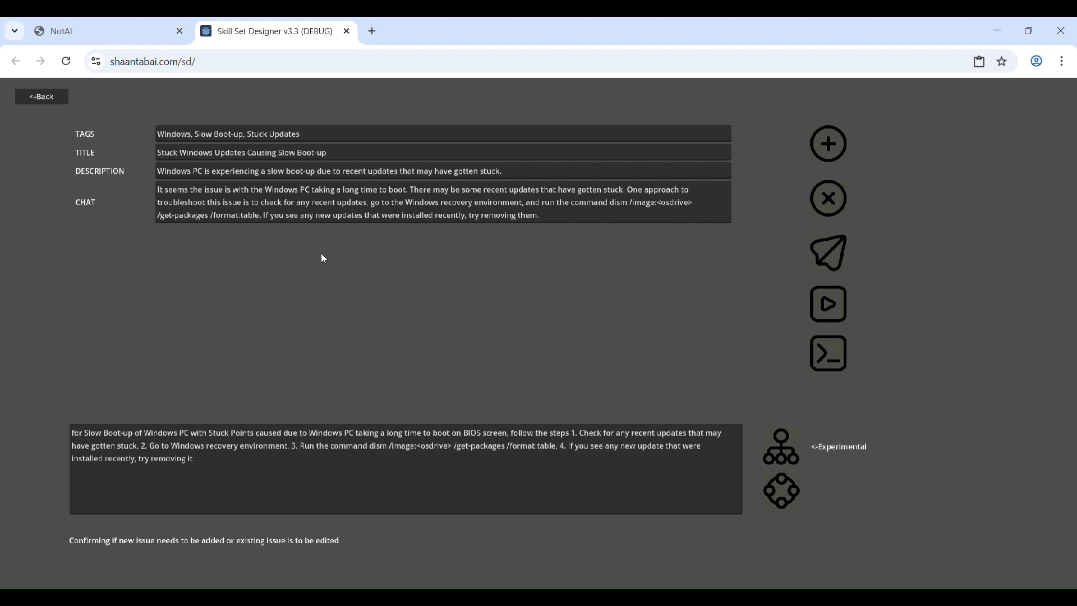
{"action": "left_click", "coordinate": [826, 268]}
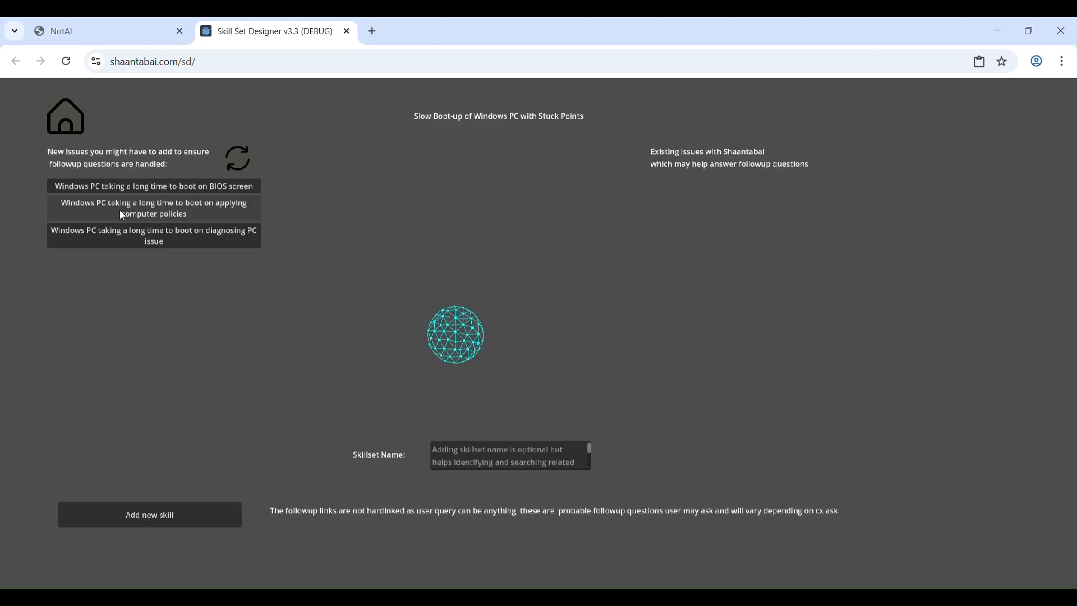
- Refresh the follow-up issues, generate the skill for slow booting on applying computer policies using force retry, and upload it
{"action": "left_click", "coordinate": [248, 159]}
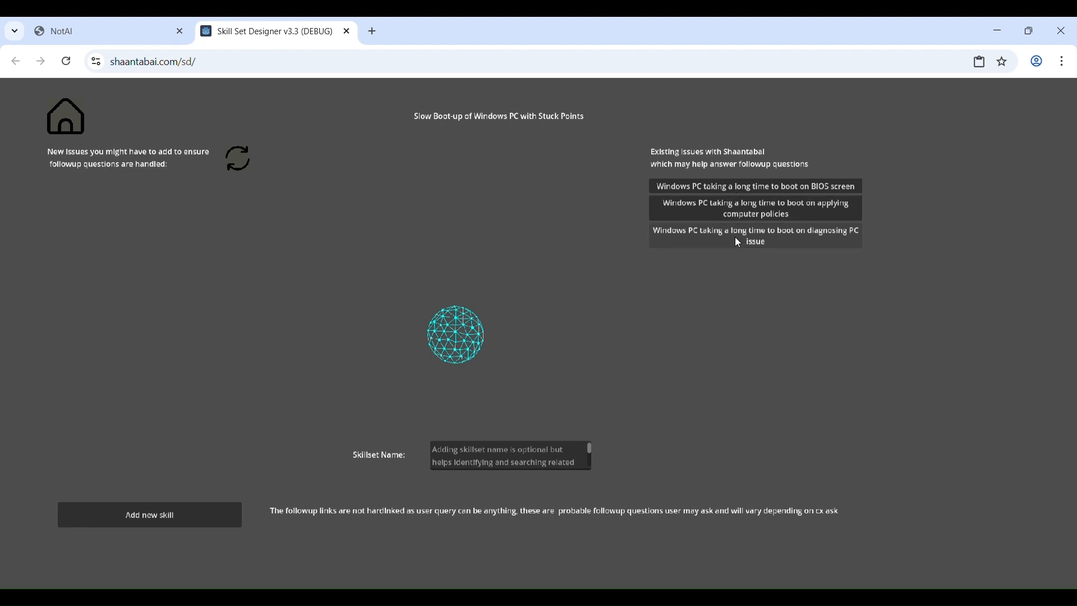
{"action": "left_click", "coordinate": [733, 217]}
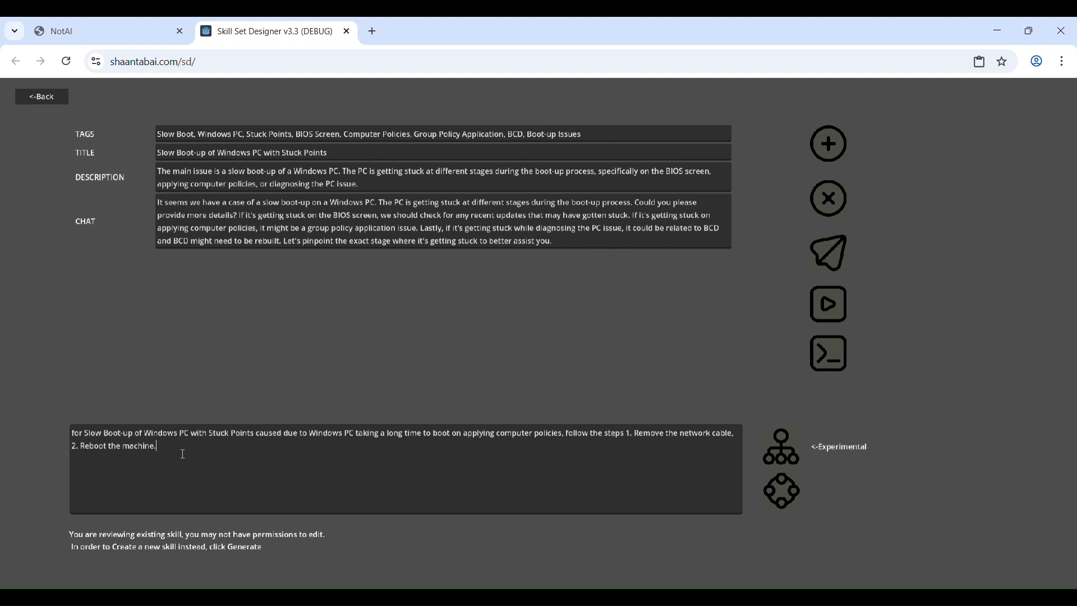
{"action": "left_click", "coordinate": [780, 503]}
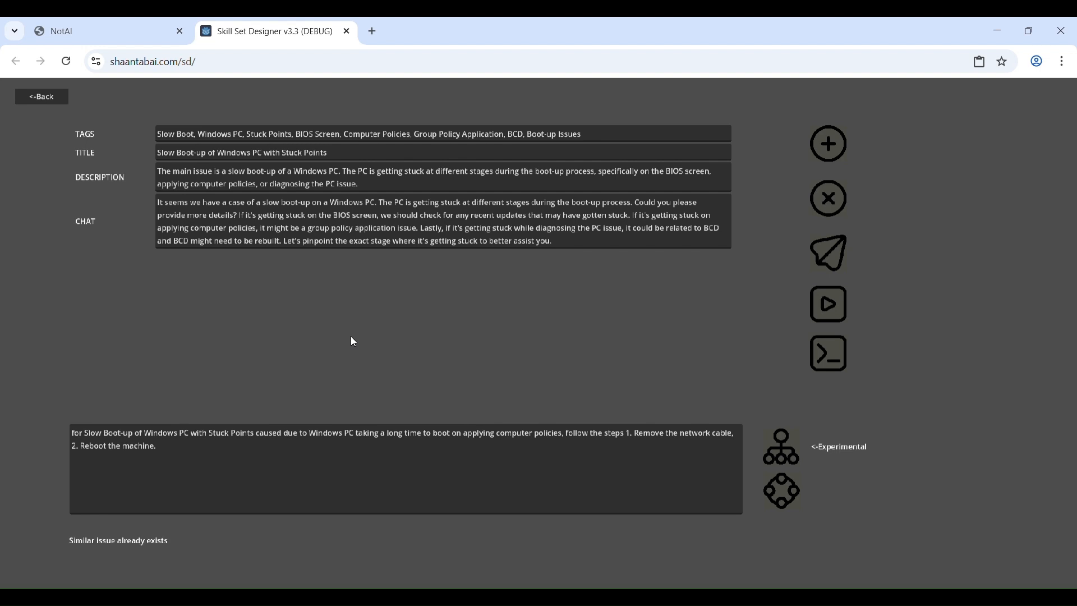
{"action": "left_click", "coordinate": [500, 435]}
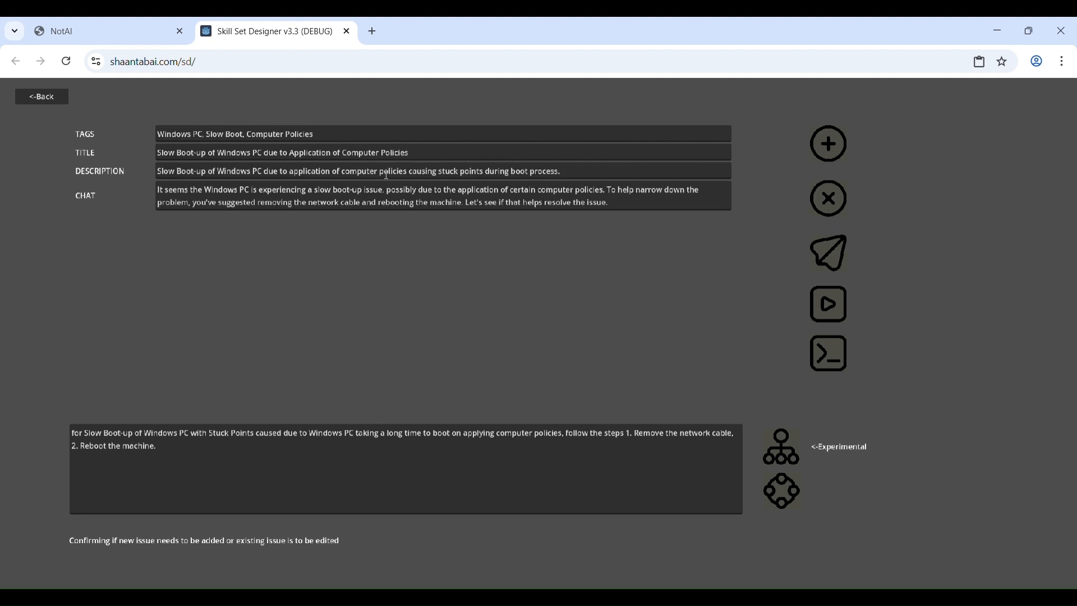
{"action": "left_click", "coordinate": [828, 262]}
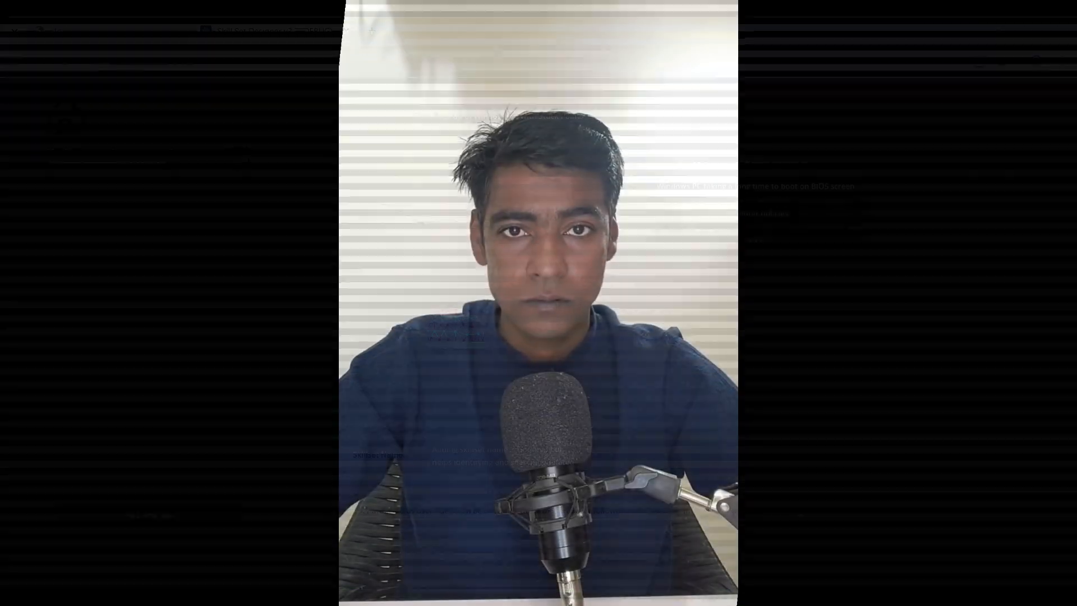